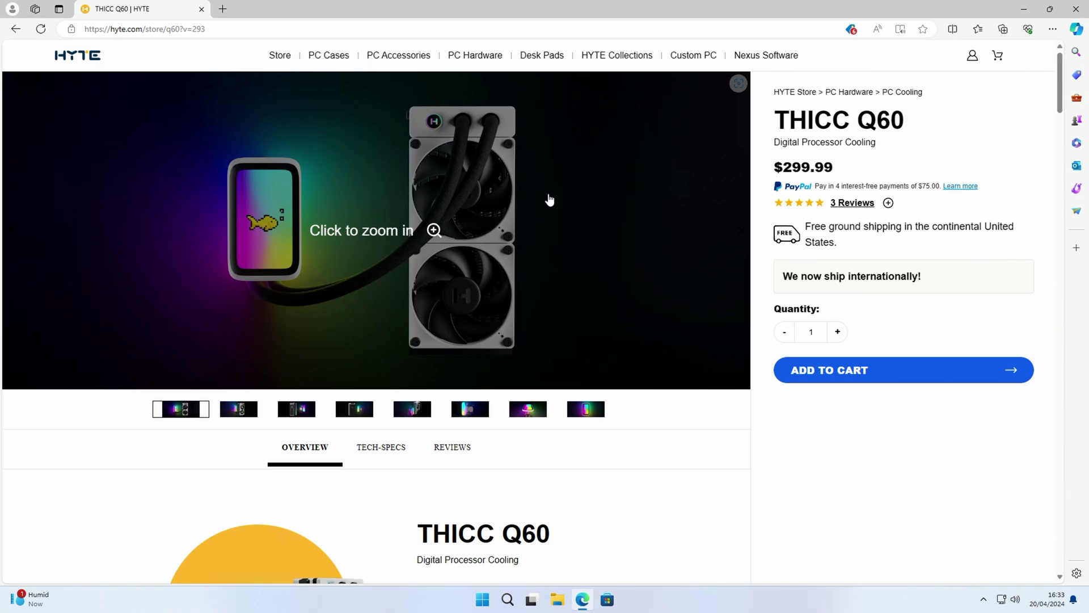
Download the HYTE+Nexus+Setup+1.5.102.exe installer from HYTE's Nexus Software page in Edge.
left_click(770, 57)
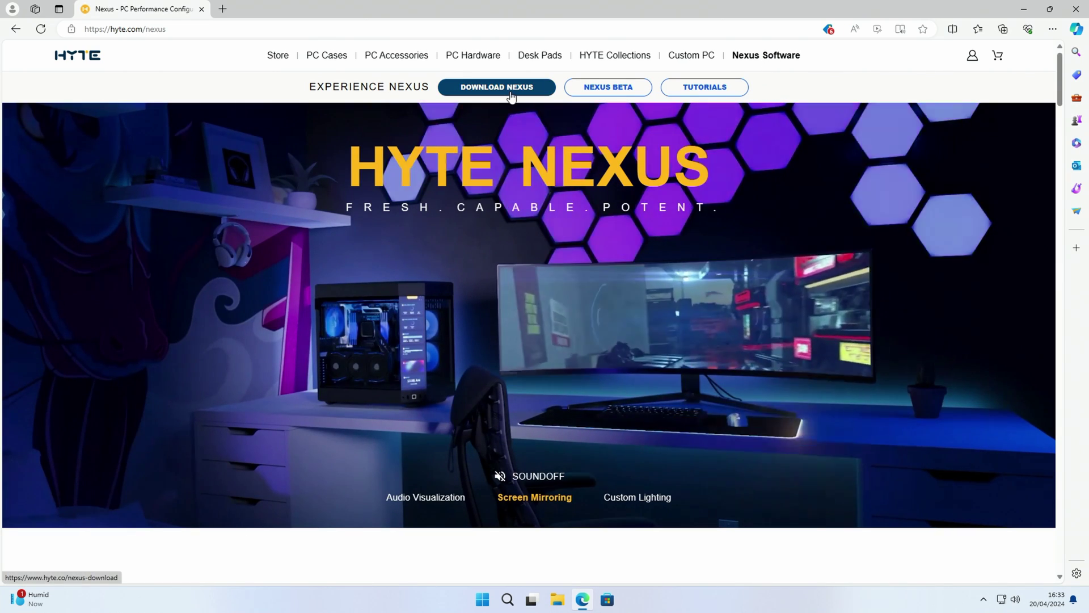
left_click(510, 93)
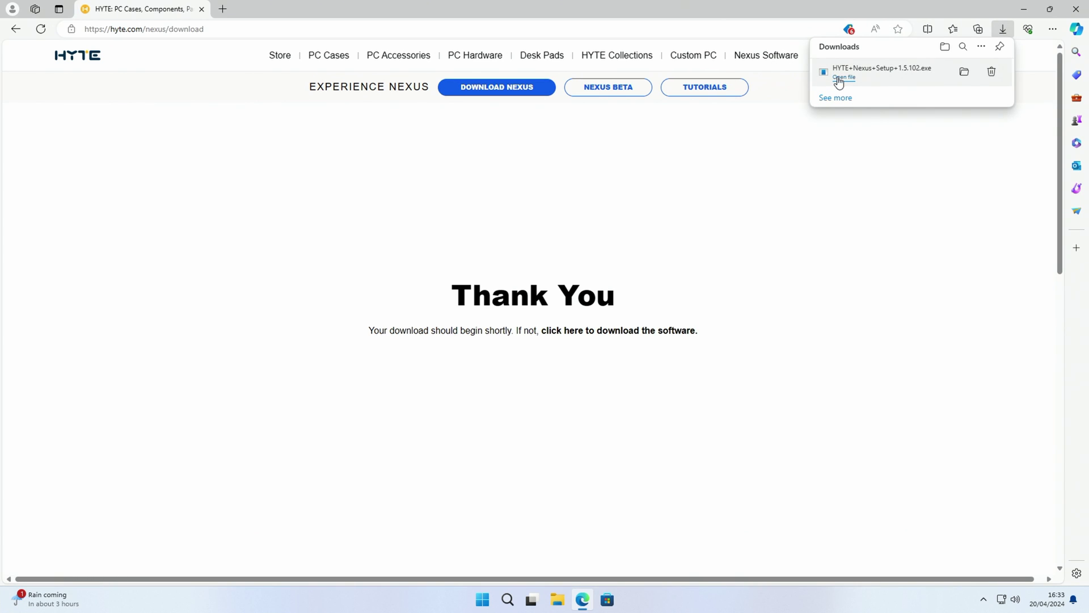
Install HYTE Nexus 1.5.102 for the current user in the default location and launch it.
left_click(839, 78)
left_click(485, 392)
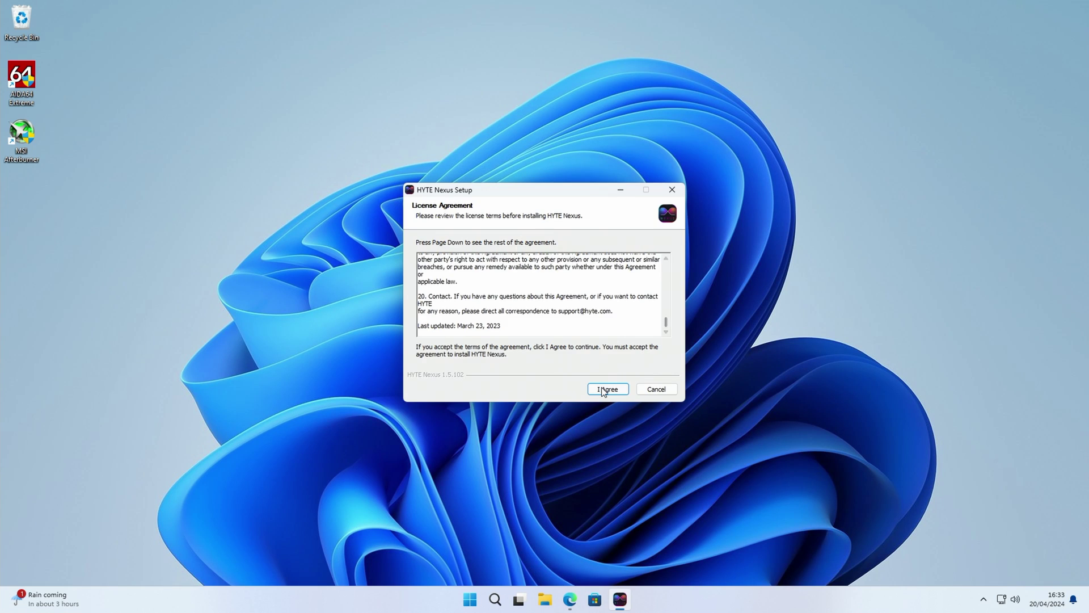
left_click(604, 390)
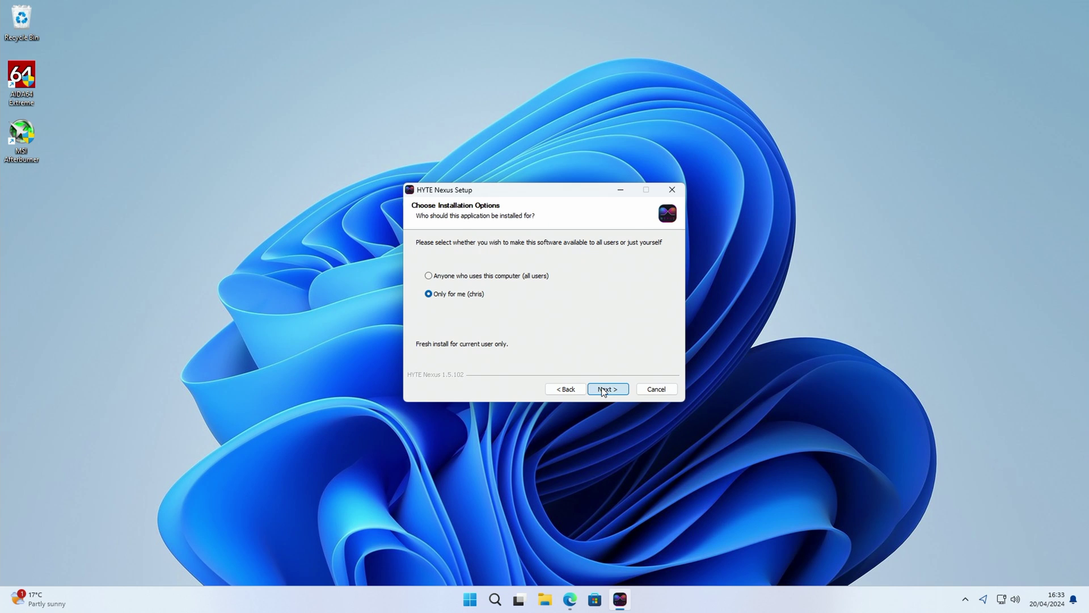
left_click(603, 390)
left_click(603, 390)
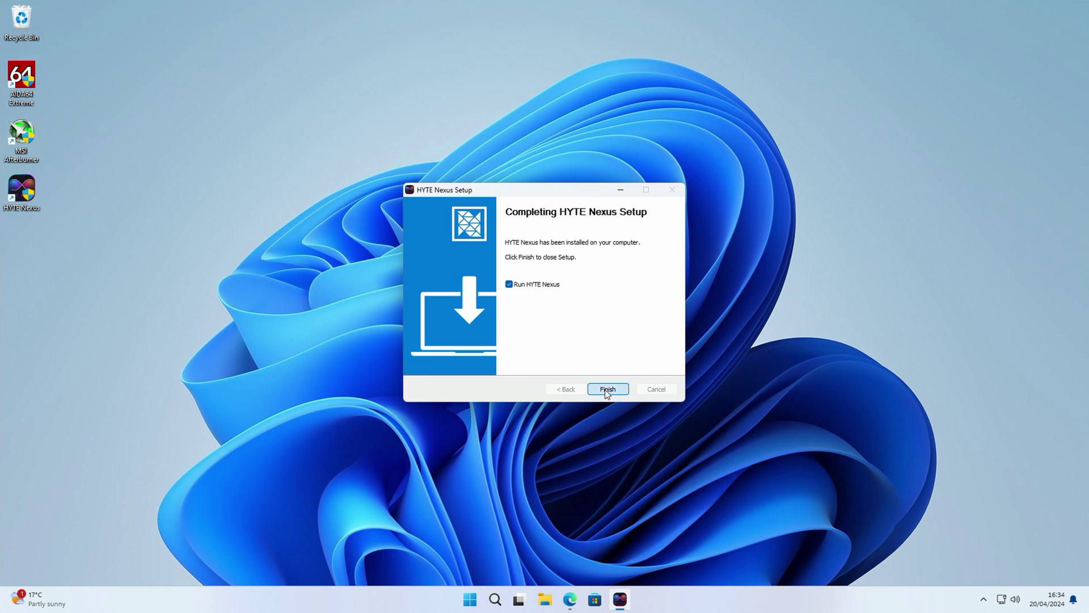
left_click(607, 390)
left_click(524, 395)
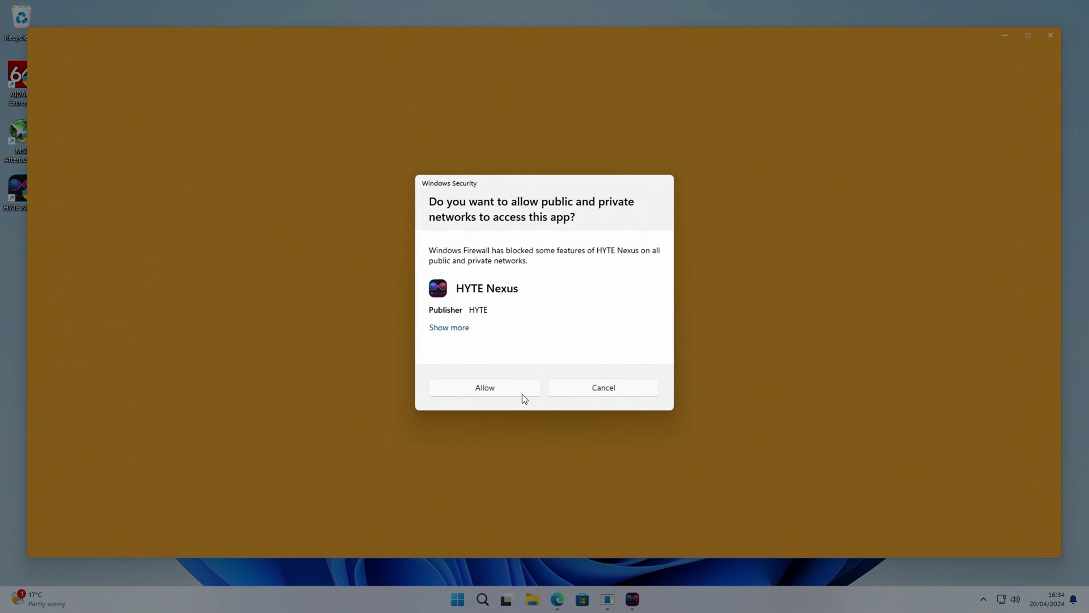
Allow Nexus through the firewall, continue as guest with default tuning and video backgrounds, and dismiss the changelog.
left_click(519, 387)
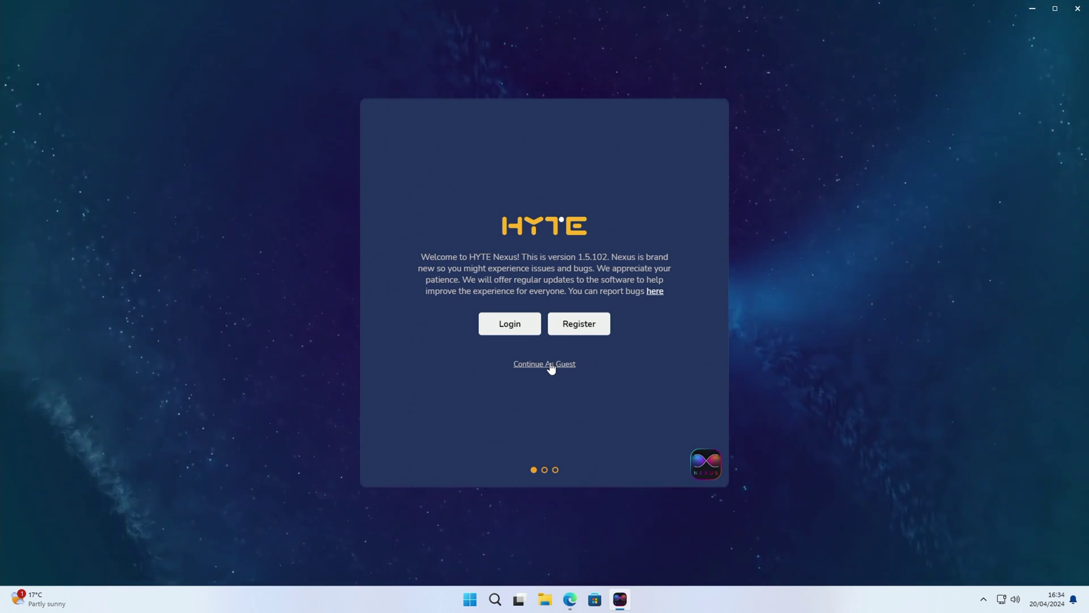
left_click(550, 364)
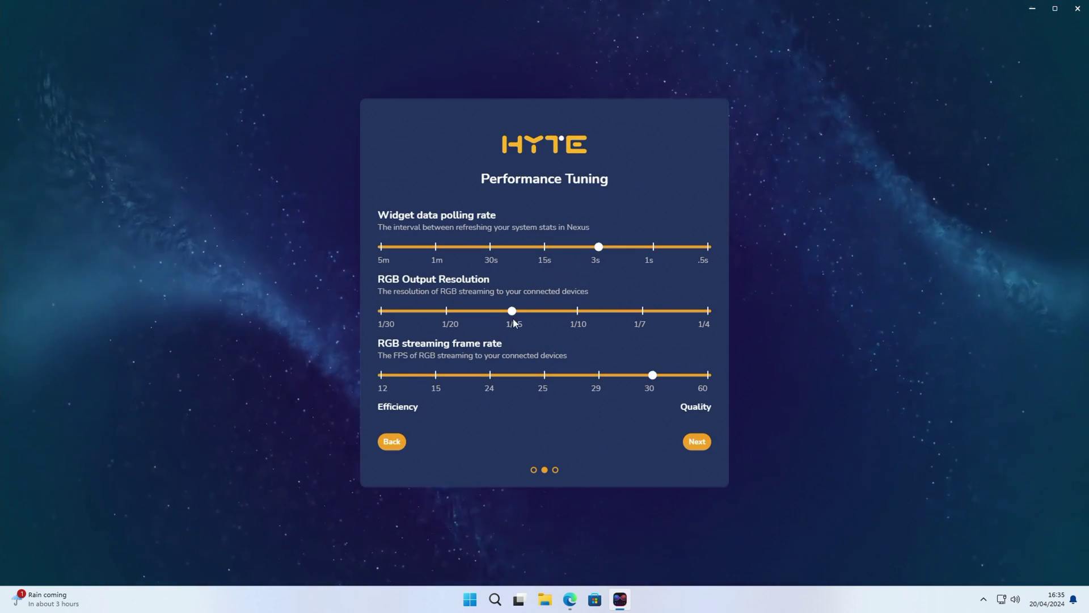
left_click(695, 441)
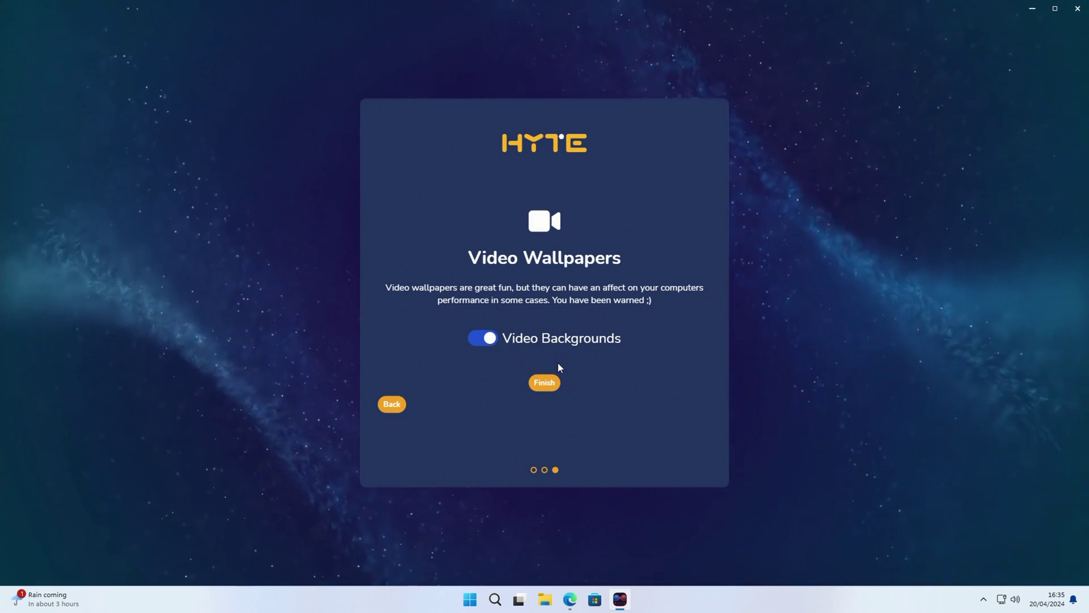
left_click(548, 383)
left_click_drag(796, 162, 815, 572)
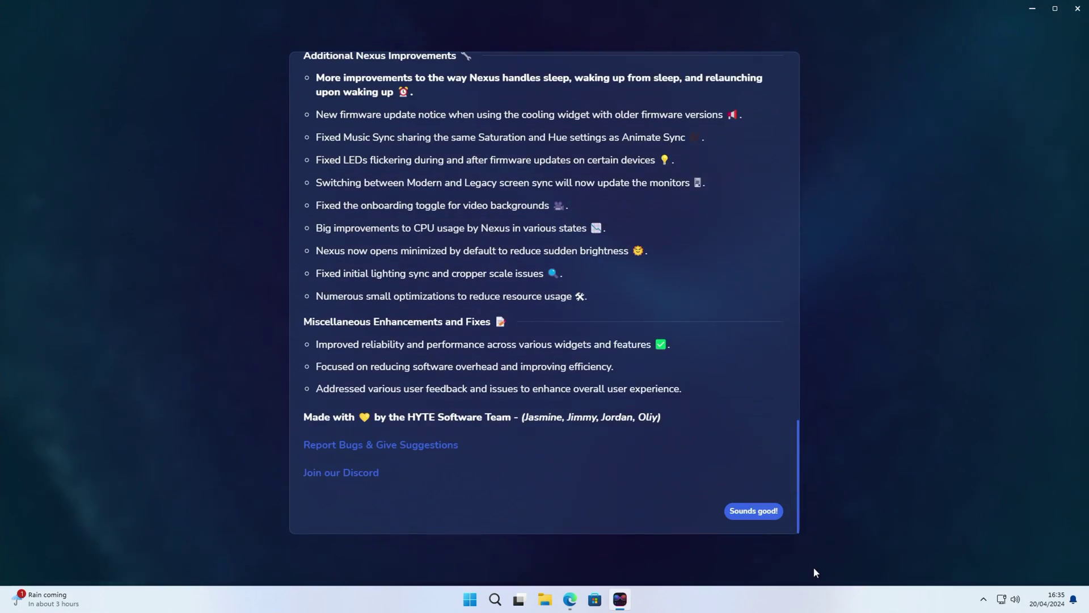
left_click(752, 511)
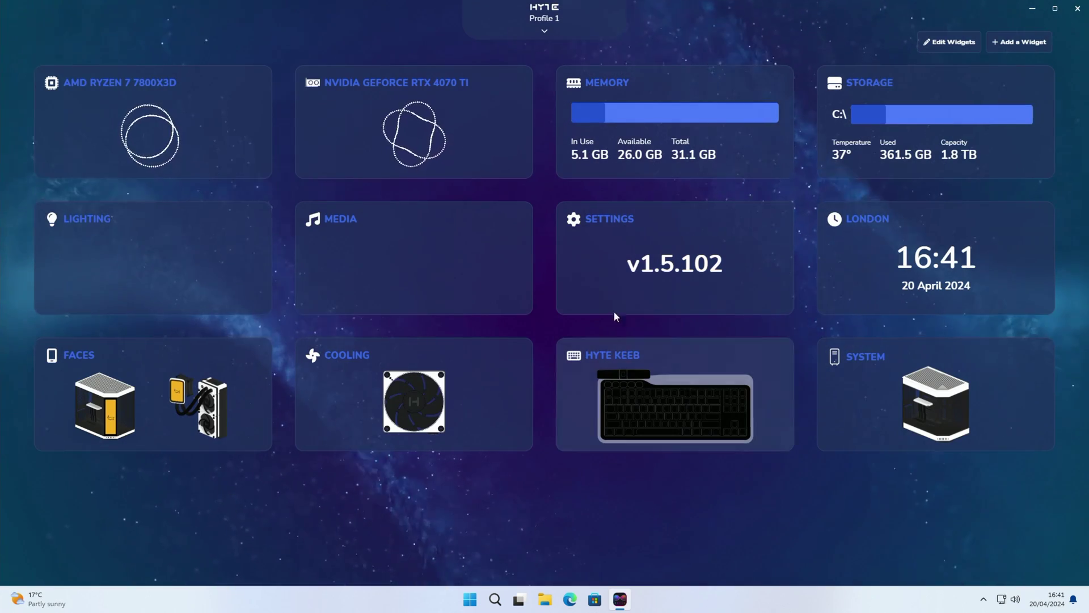
Start the THICC Q60 firmware update from v1.0.2.1, then bring up the Cooling page.
left_click(667, 262)
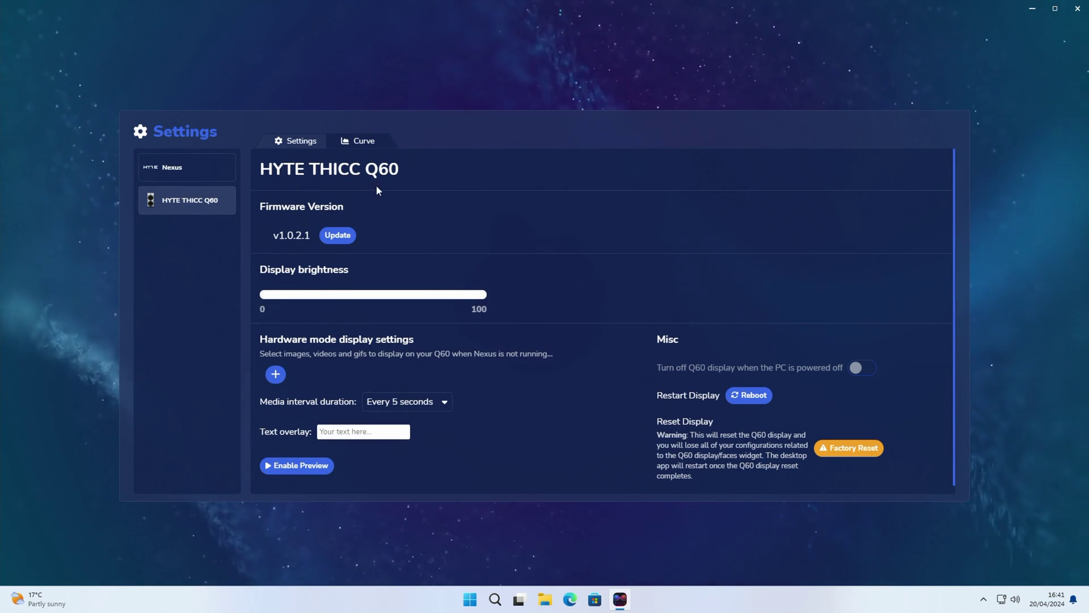
left_click(338, 236)
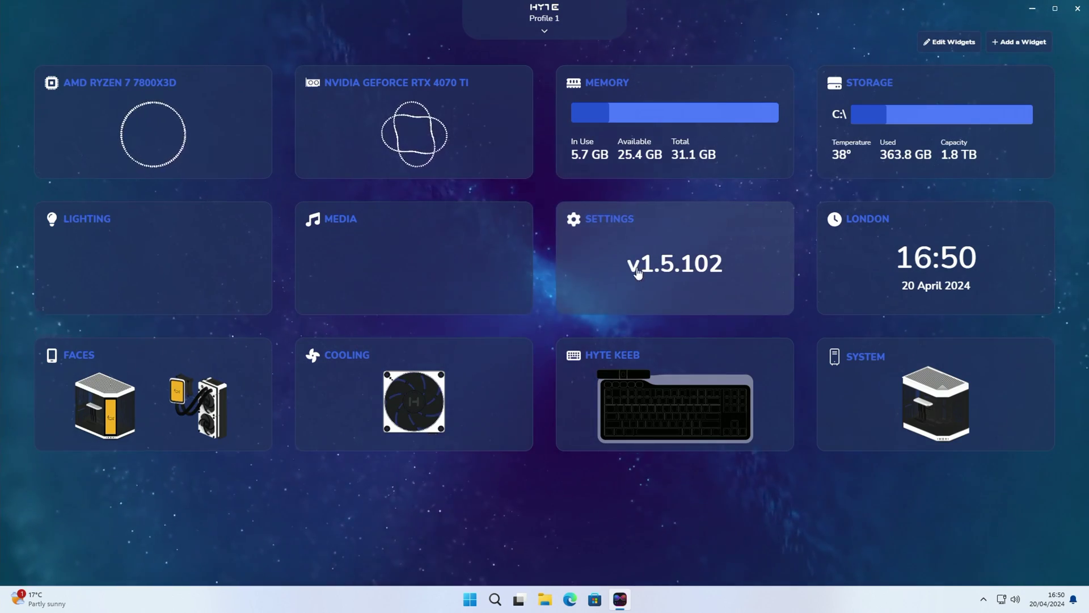
left_click(403, 404)
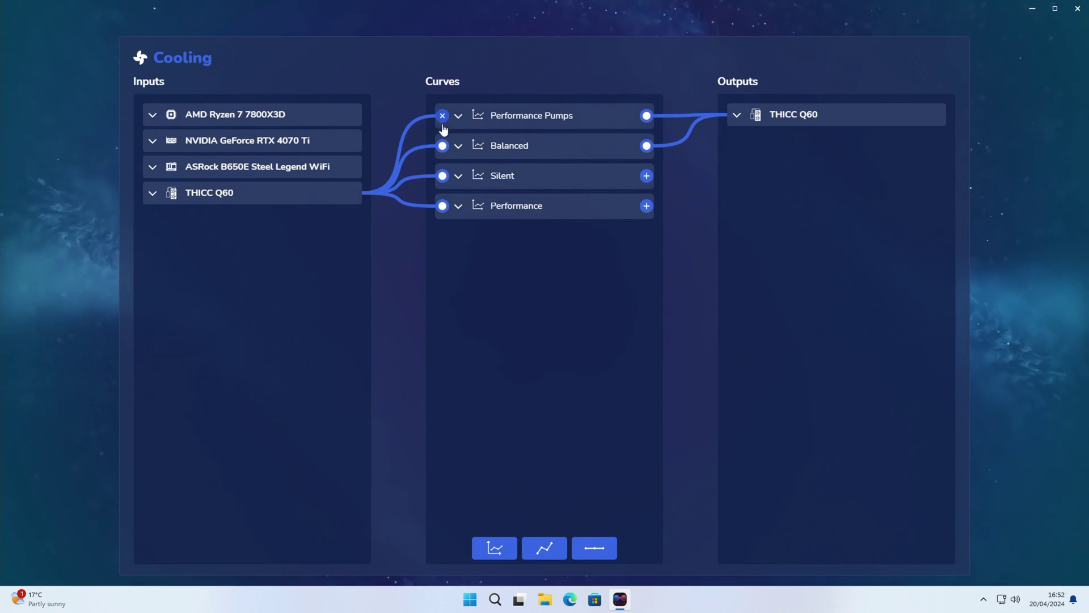
Expand the THICC Q60 Temperature sensors and the Performance Pumps curve graph, with pumps at 45%.
left_click(152, 194)
left_click(162, 218)
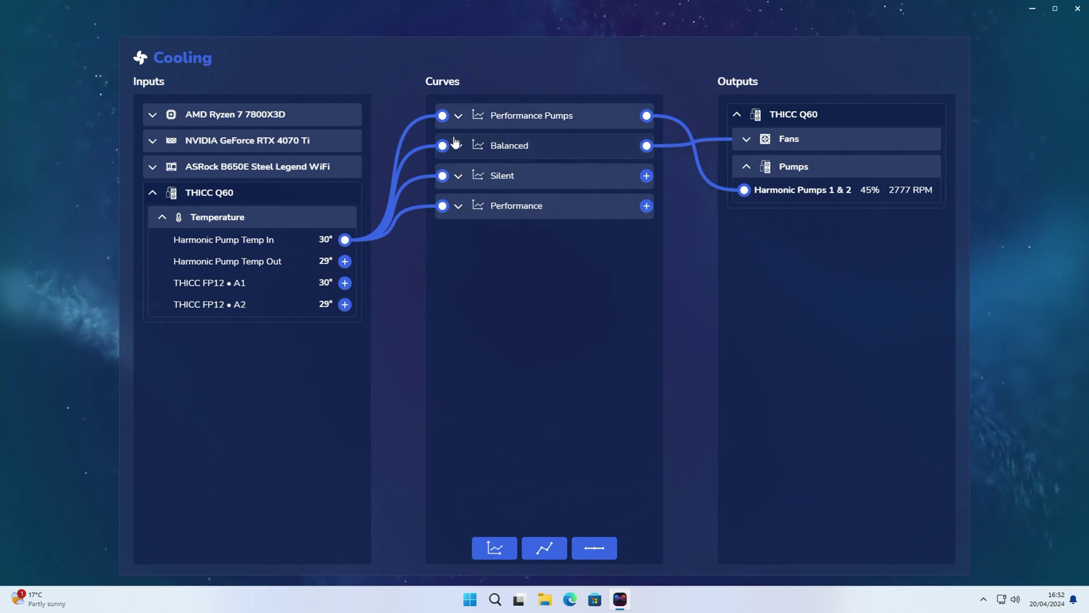
left_click(458, 116)
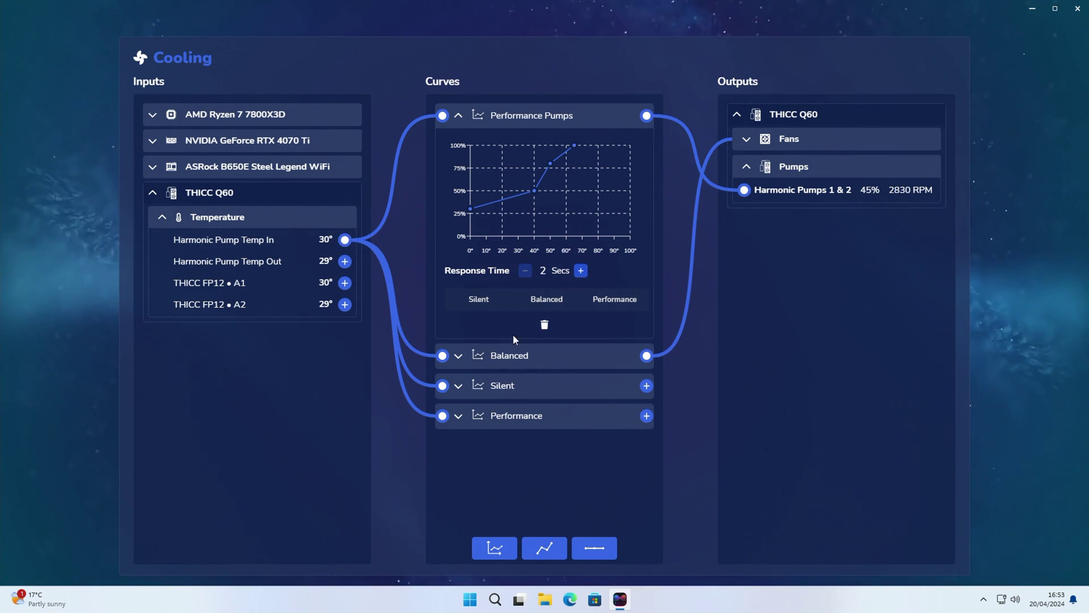
Expand the Balanced curve and Fans output, then wire Performance Pumps to THICC FP12 A1 and A2.
left_click(512, 356)
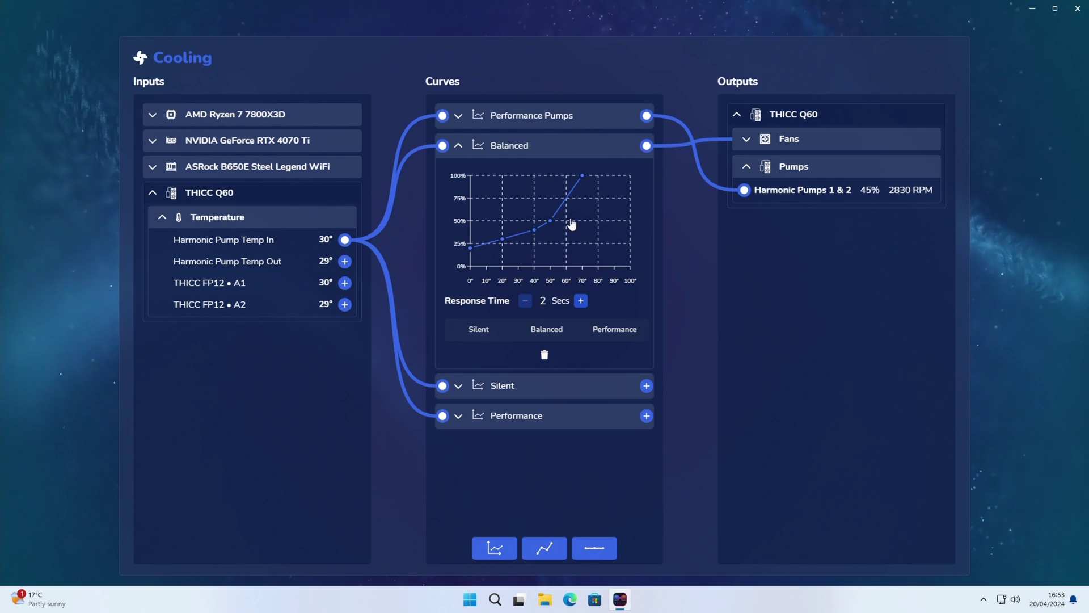
left_click(885, 139)
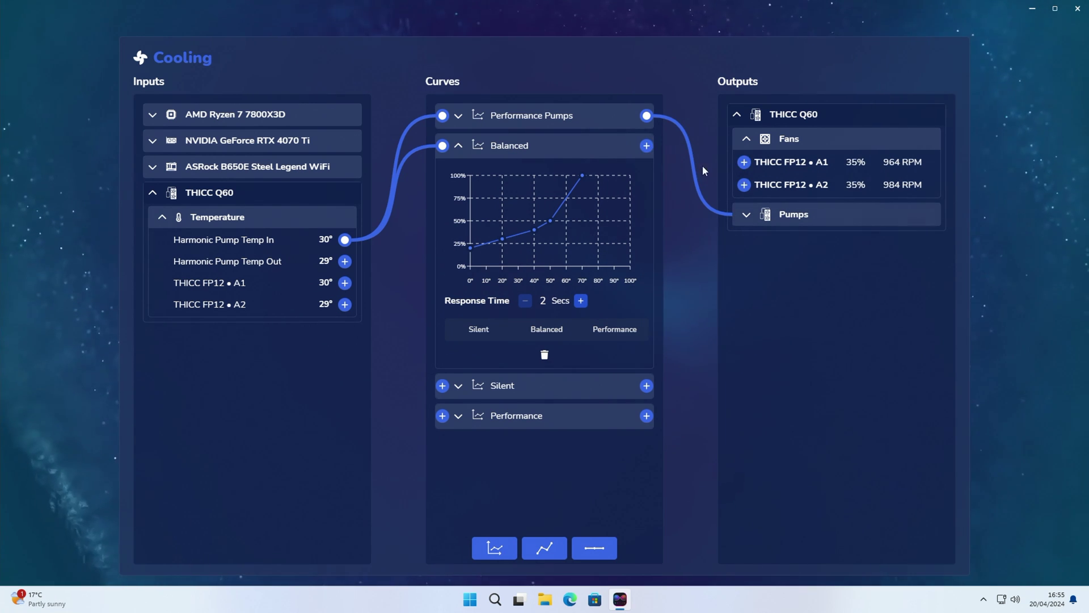
left_click_drag(648, 118, 744, 162)
left_click_drag(656, 124, 744, 185)
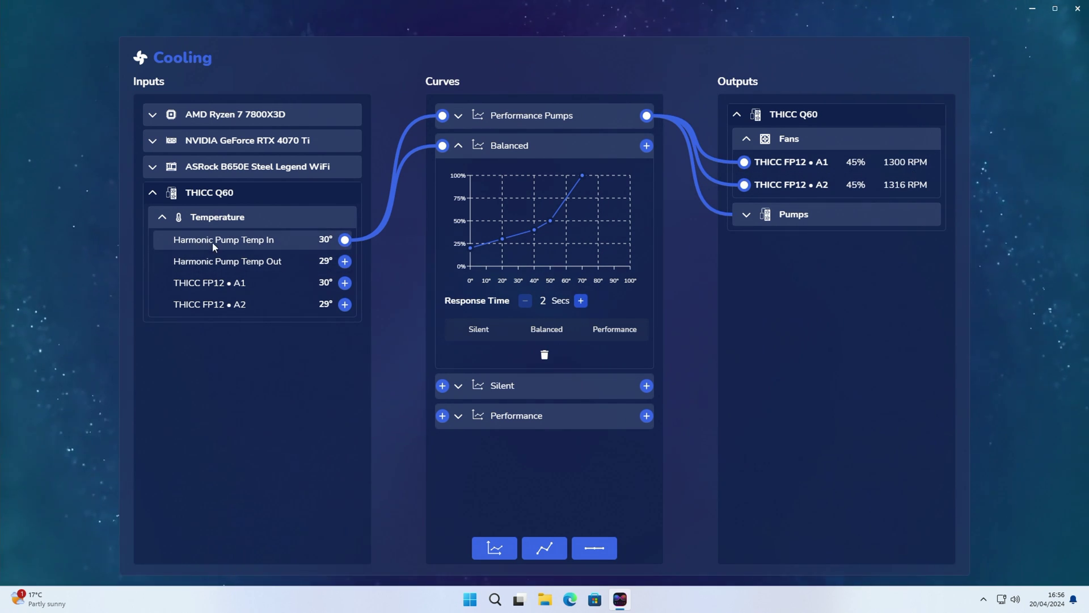
Remove the pump inlet and outlet temperature links from the cooling curves.
left_click(345, 241)
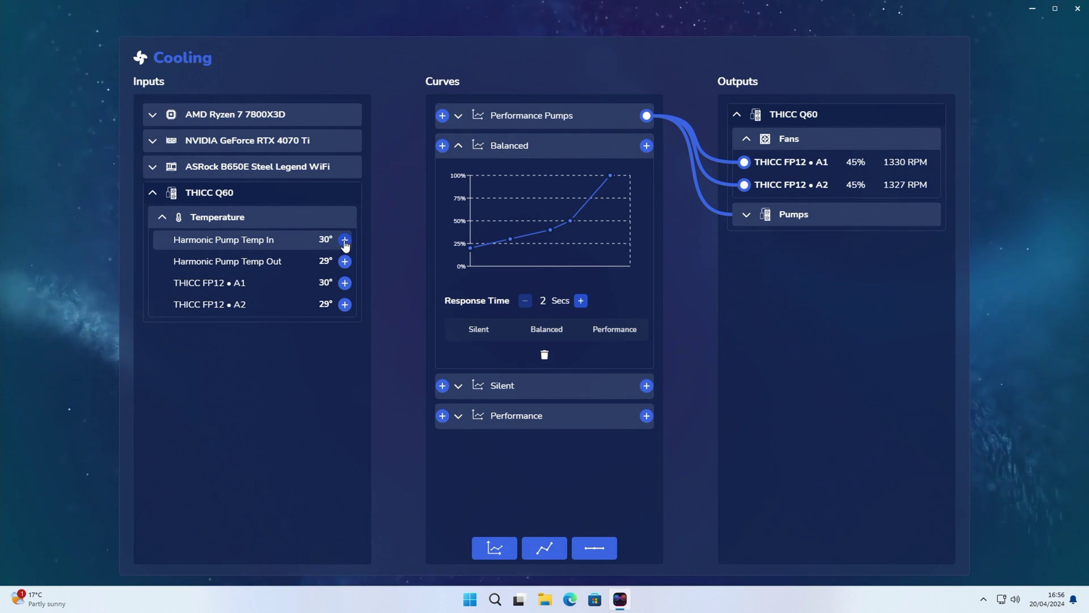
left_click_drag(345, 262, 414, 176)
left_click_drag(441, 117, 442, 146)
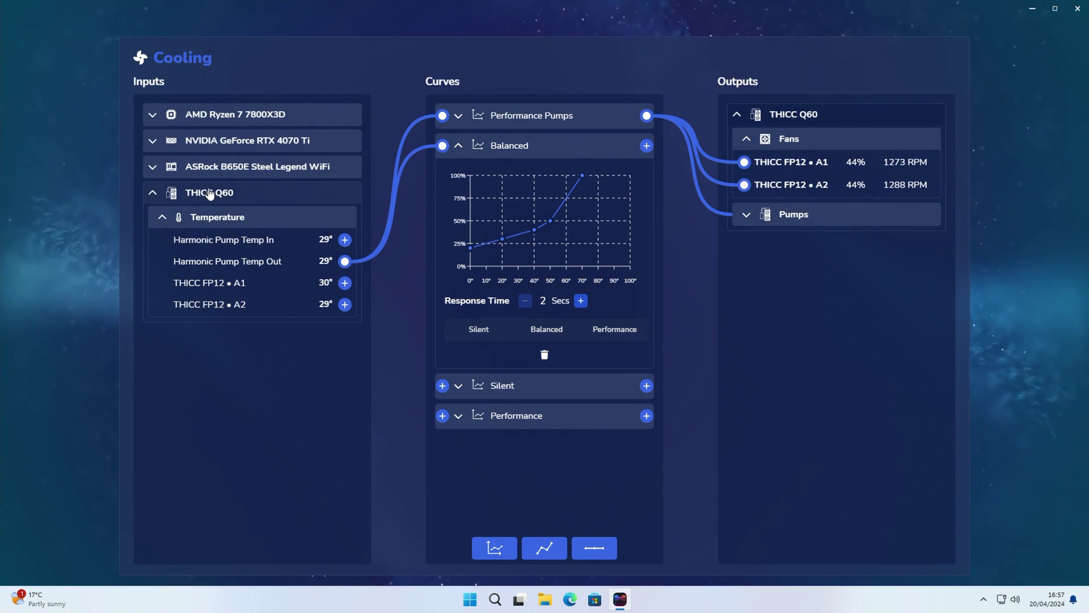
left_click(345, 262)
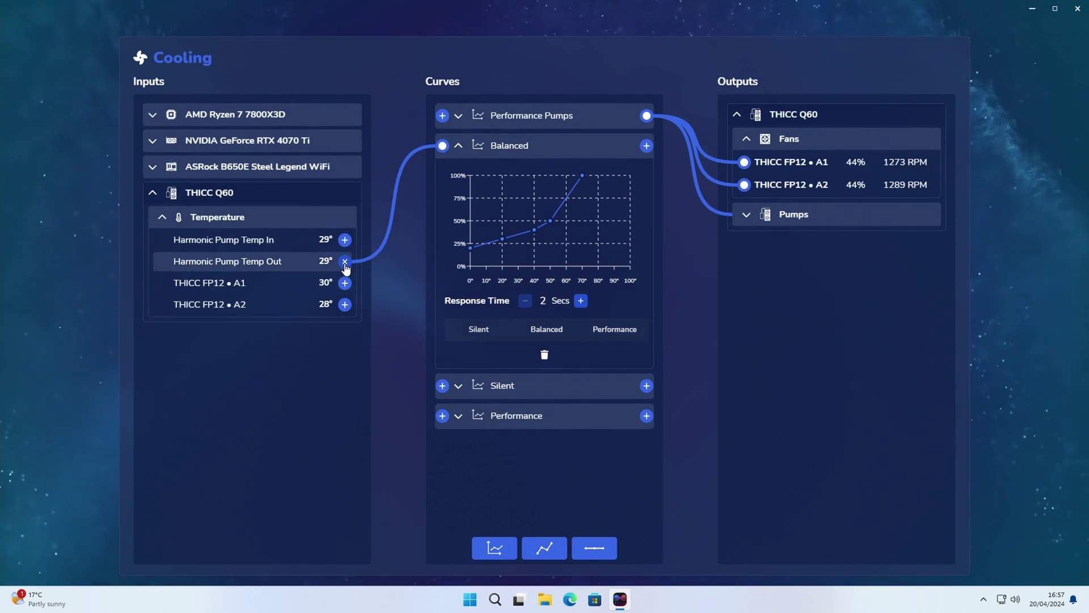
Connect the AMD Ryzen 7 7800X3D CPU temperature to the Performance Pumps curve input.
left_click(153, 117)
left_click(163, 167)
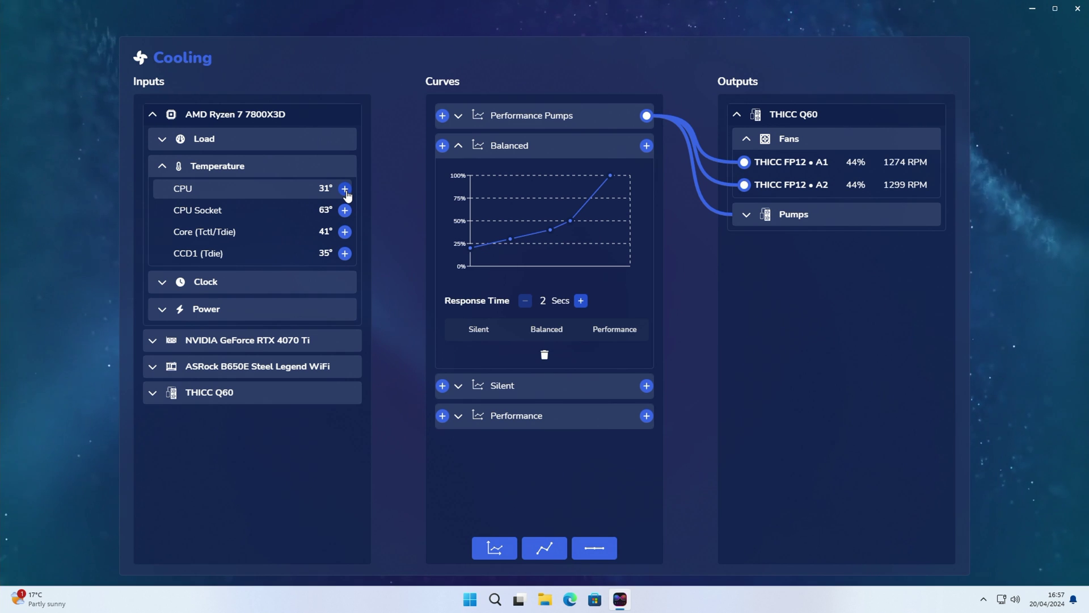
left_click_drag(345, 190, 374, 177)
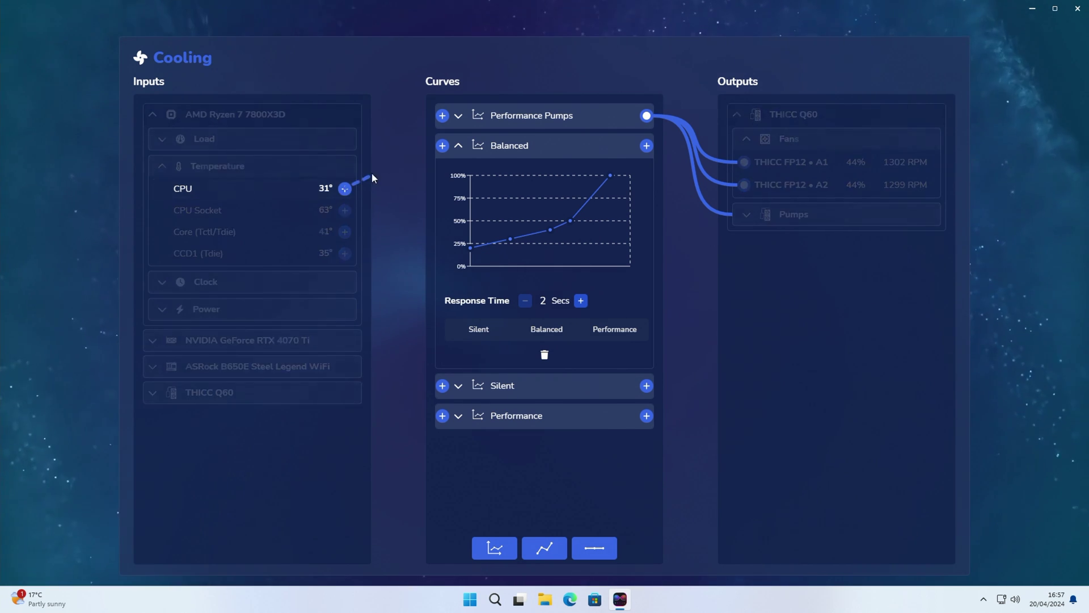
left_click_drag(424, 117, 442, 116)
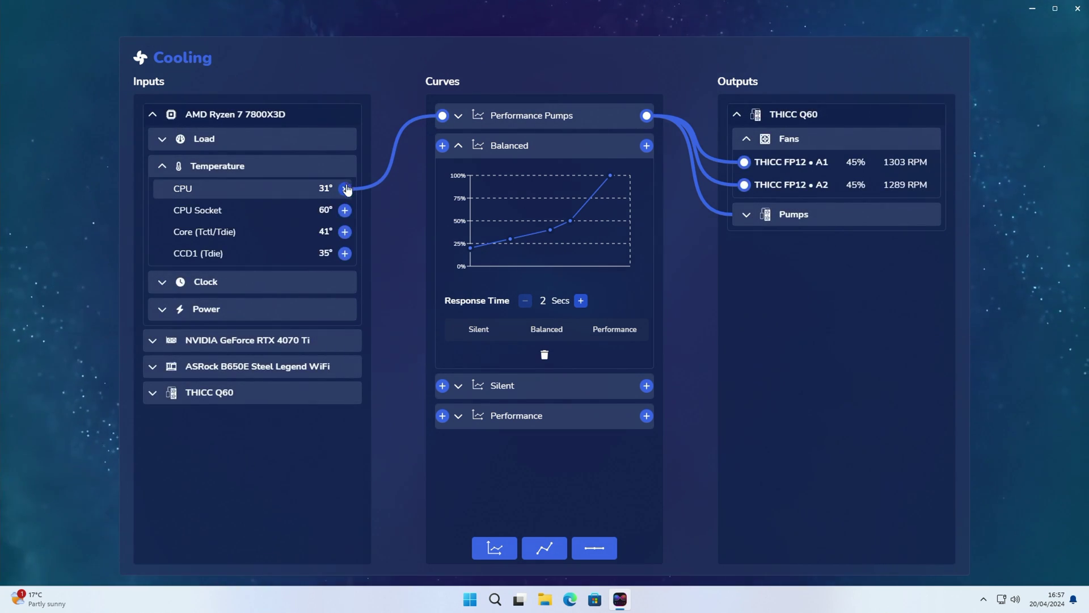
left_click_drag(345, 188, 441, 146)
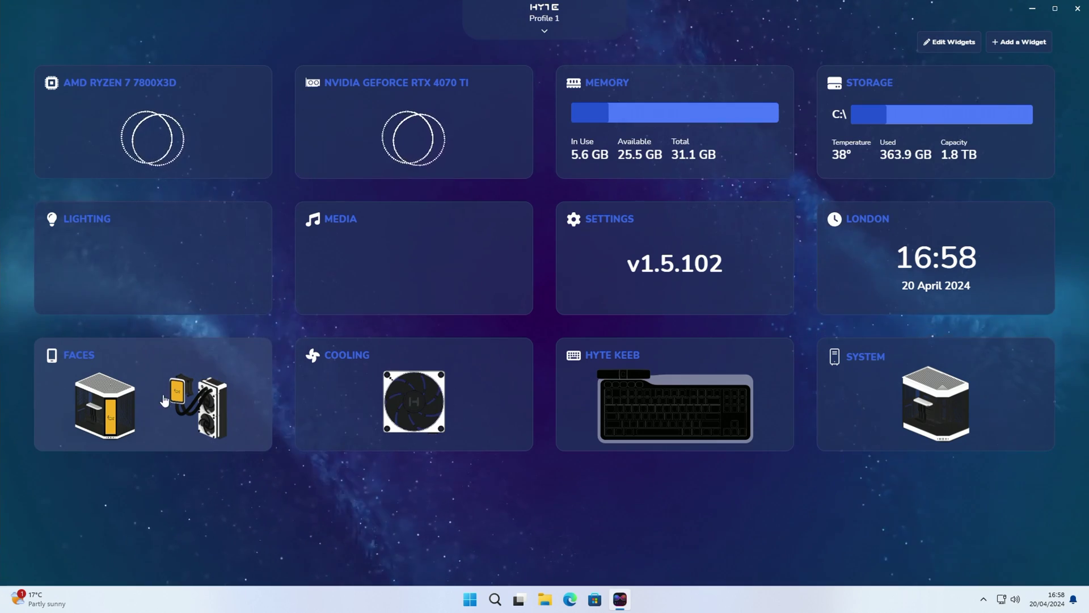
Change the Q60 clock face to the Analog design and go back to the Faces list.
left_click(156, 383)
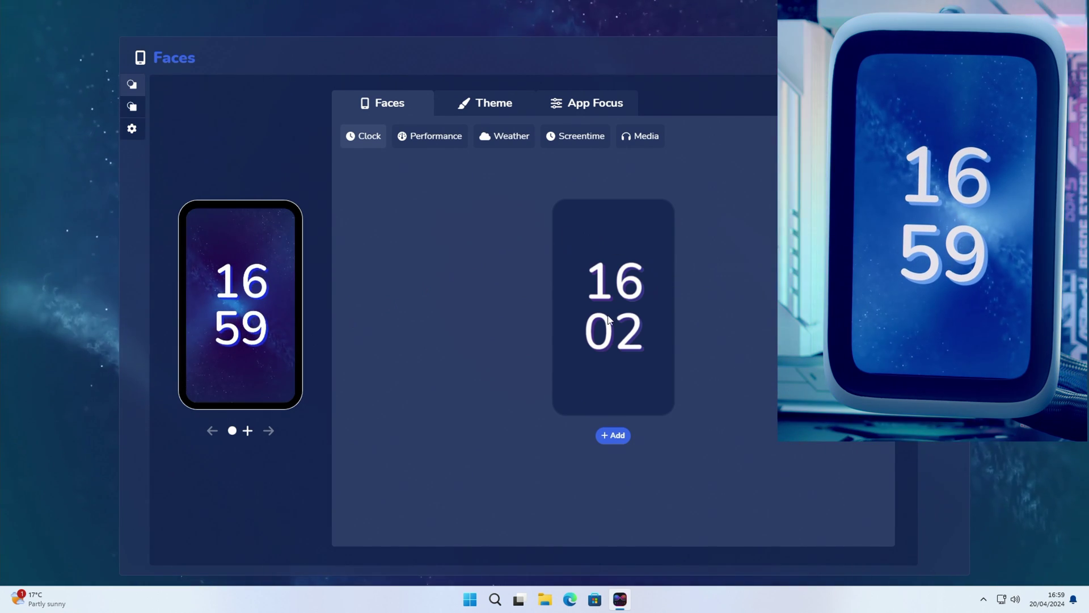
left_click(614, 362)
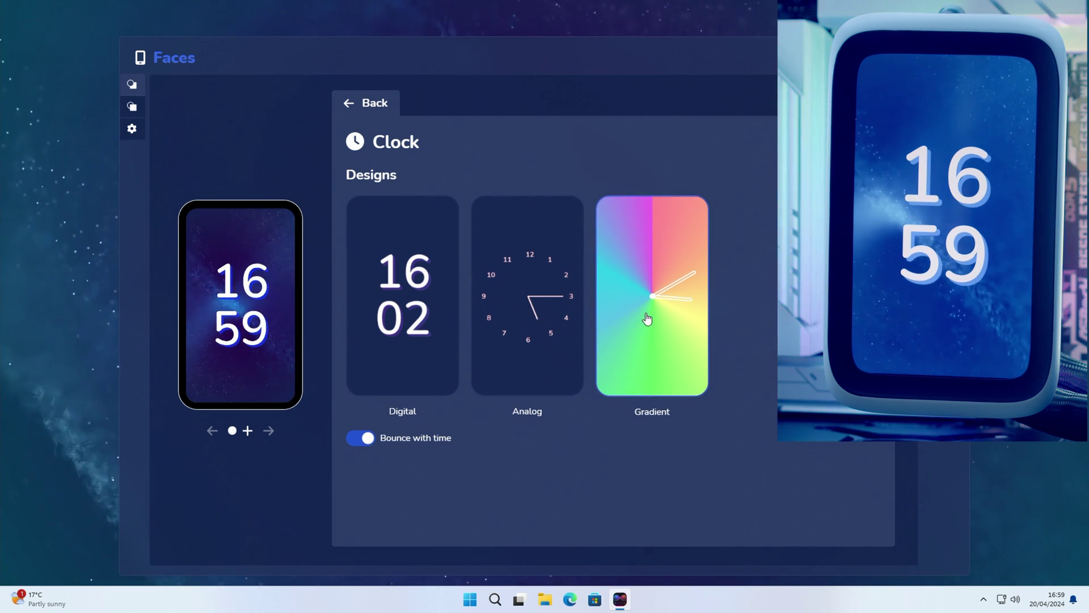
left_click(548, 307)
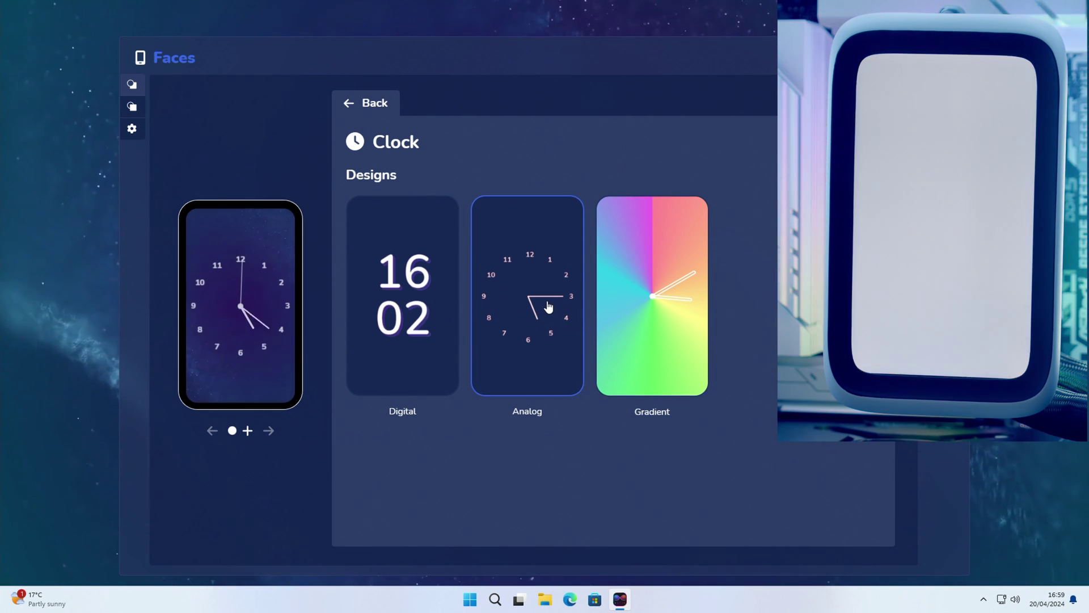
left_click(134, 108)
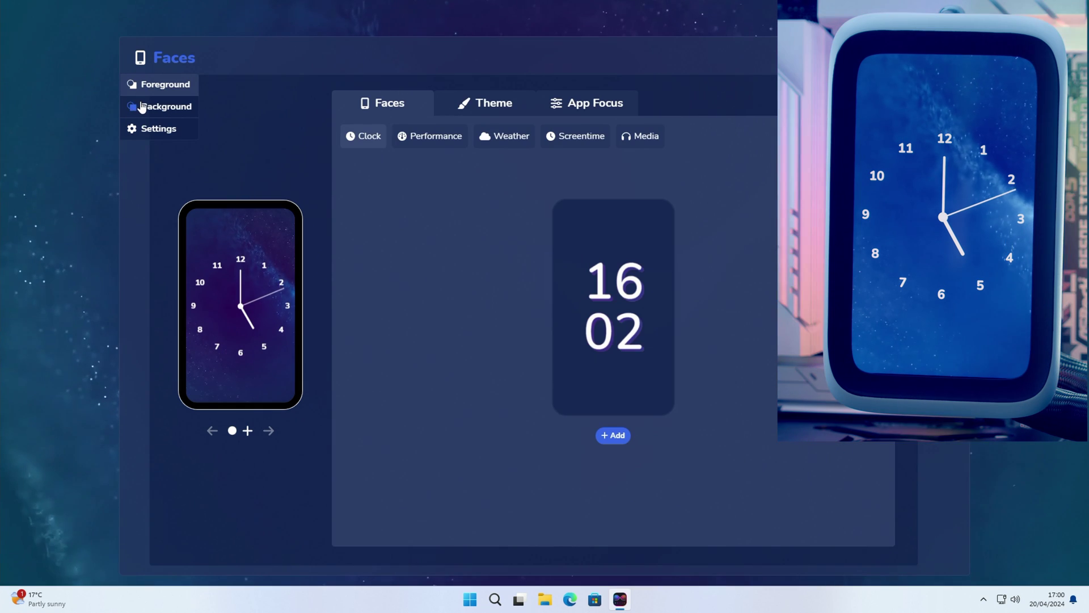
Set the clock face background to the custom Logo image from the Pictures folder.
left_click(142, 106)
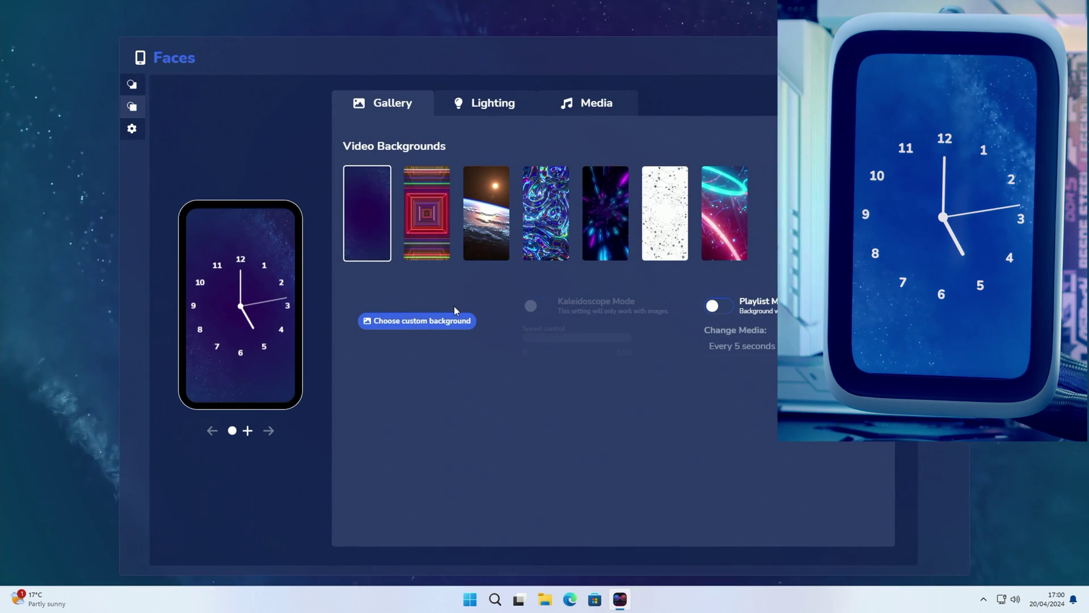
left_click(491, 229)
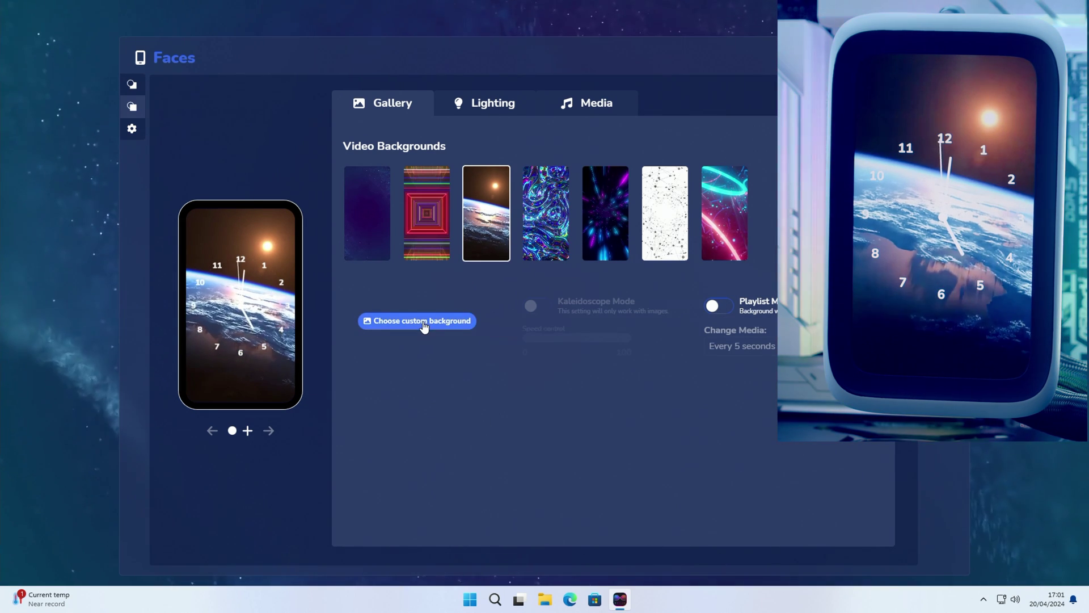
left_click(424, 322)
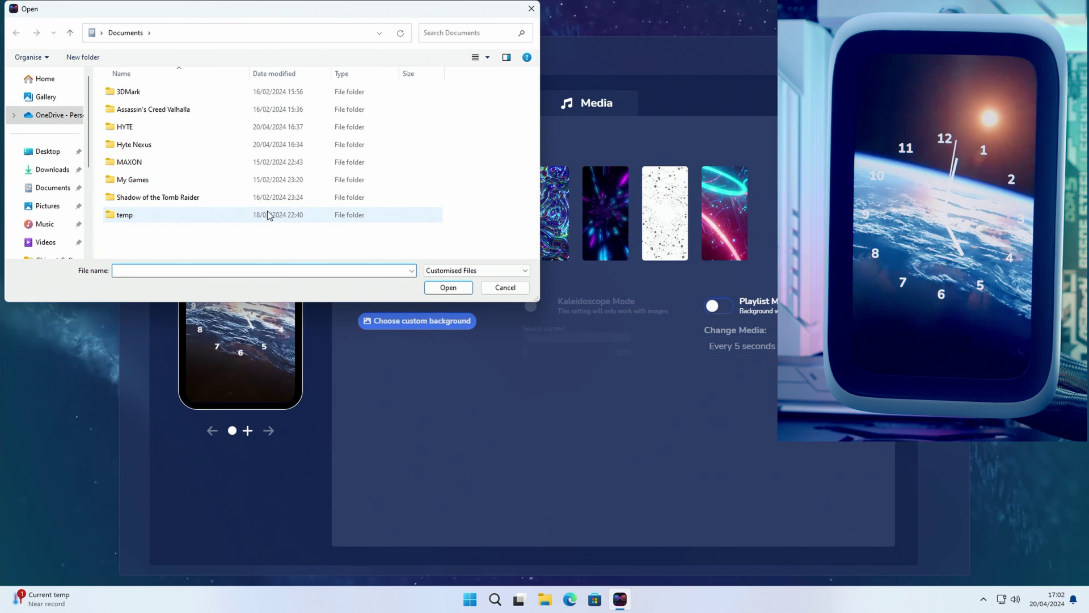
left_click(47, 206)
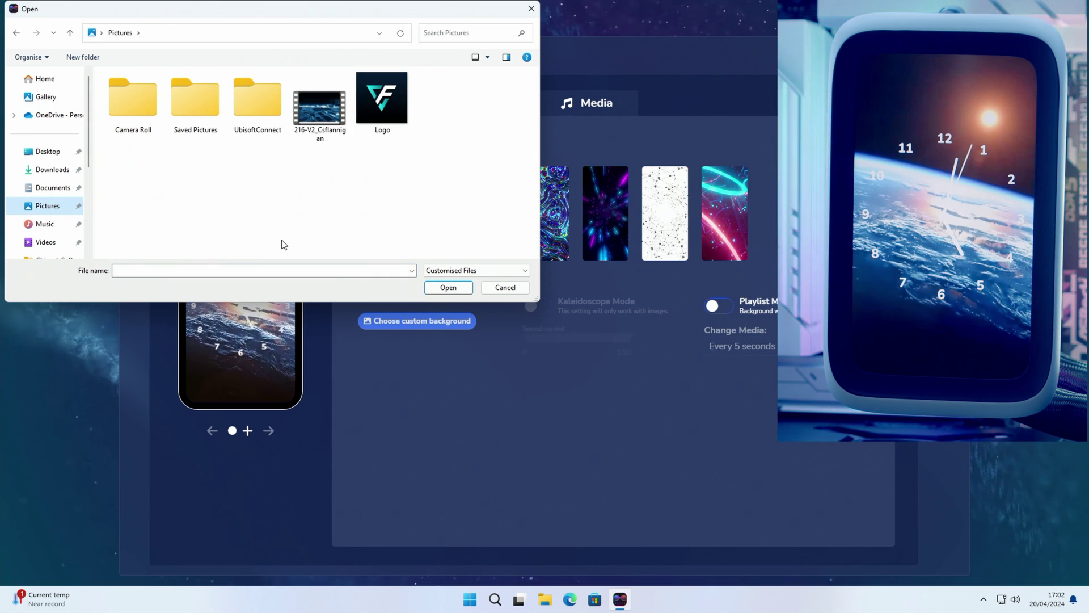
left_click(379, 120)
left_click(448, 288)
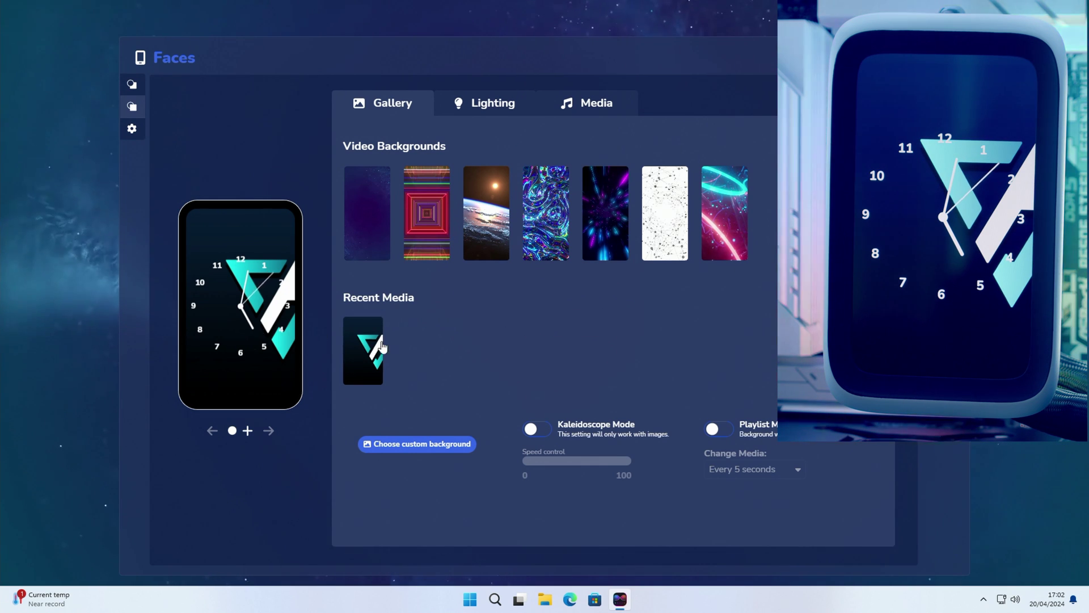
Add a new face under Foreground > Performance.
left_click(167, 85)
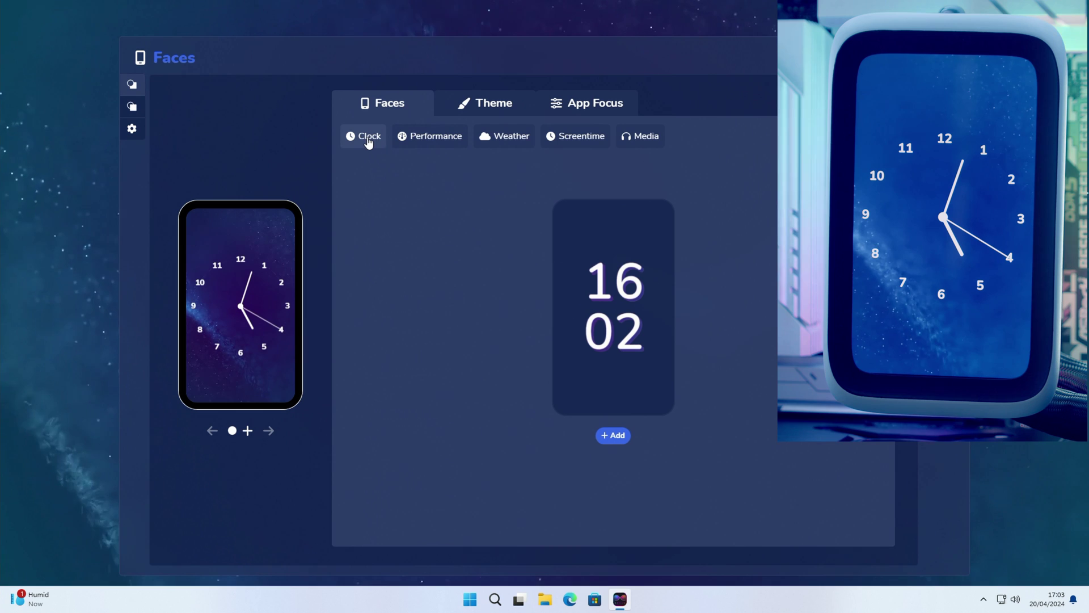
left_click(443, 142)
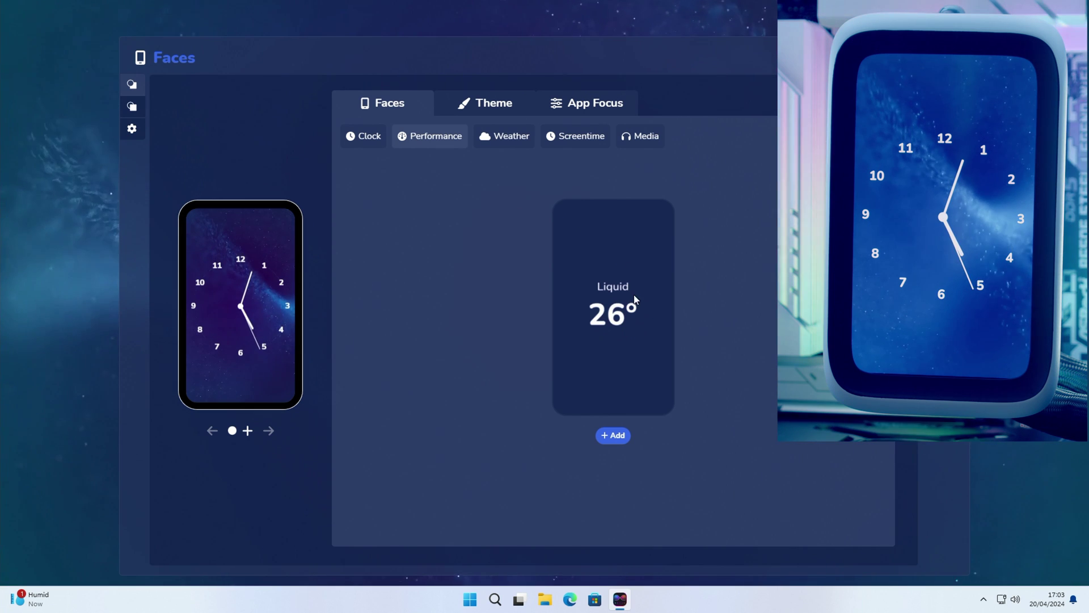
left_click(616, 437)
left_click(616, 436)
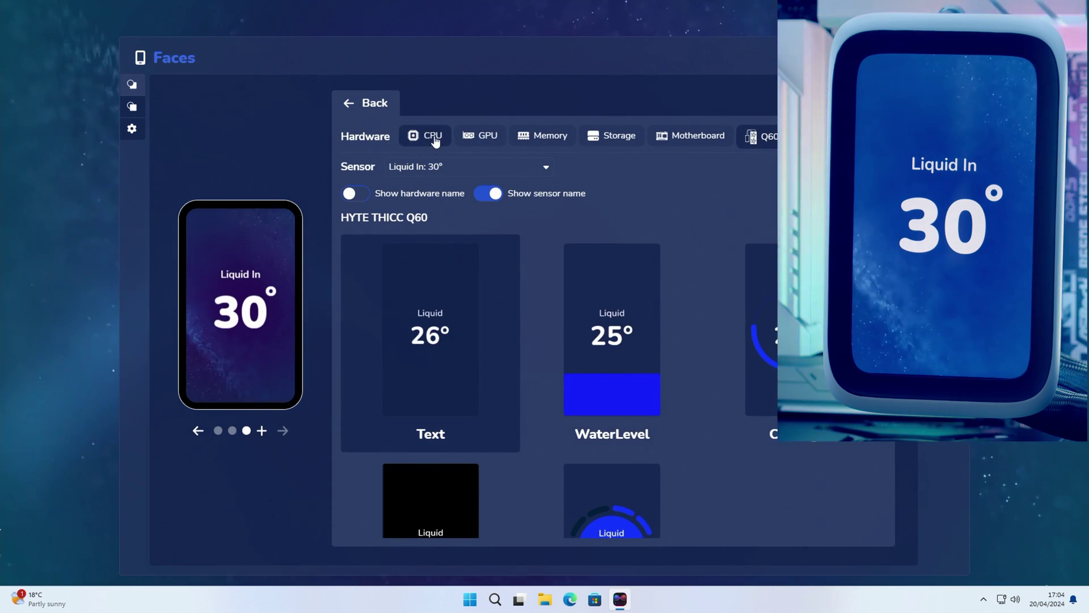
Set the new face's sensor to CPU hardware, Load > CPU Total.
left_click(434, 139)
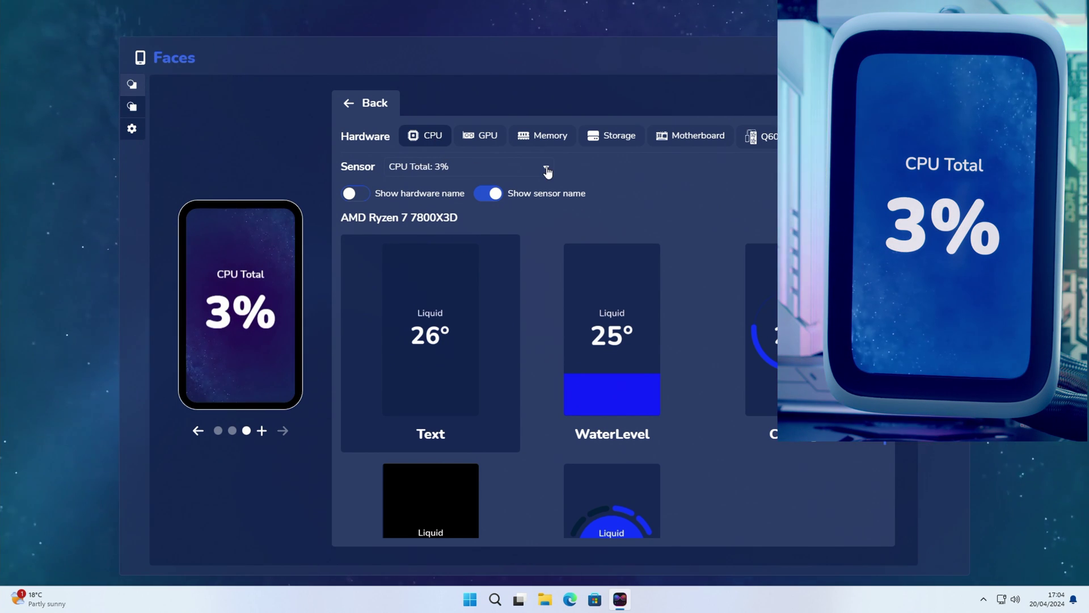
left_click(546, 170)
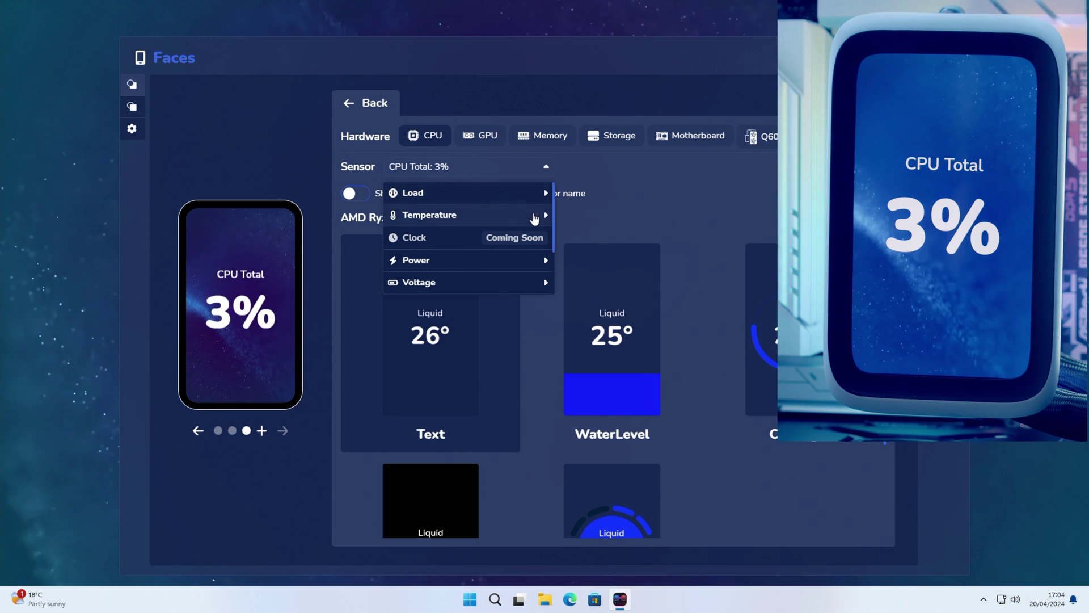
left_click_drag(555, 232, 554, 284)
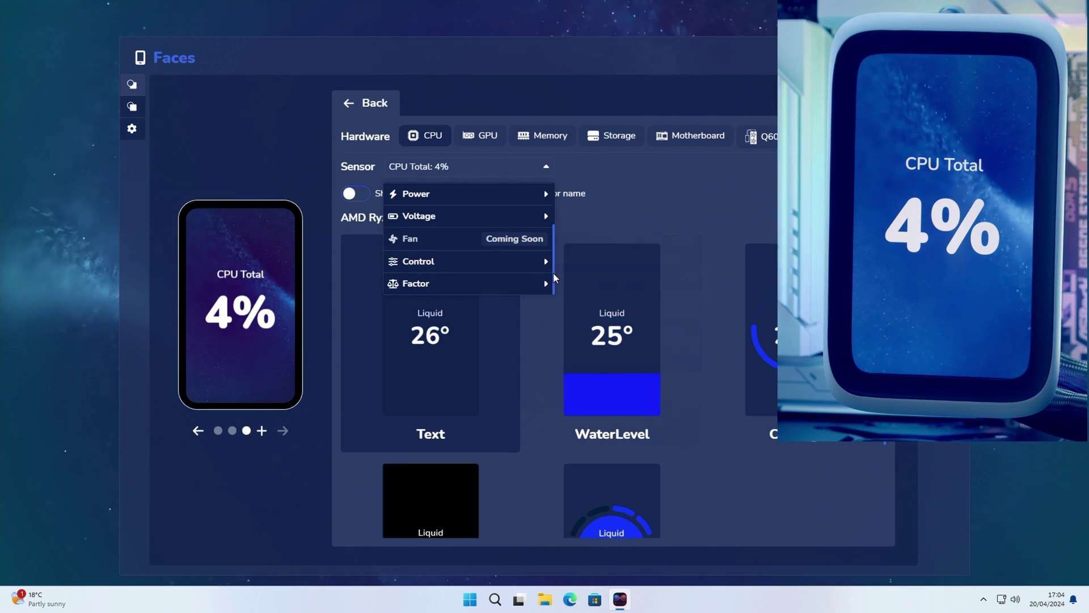
scroll(553, 272, "up", 3)
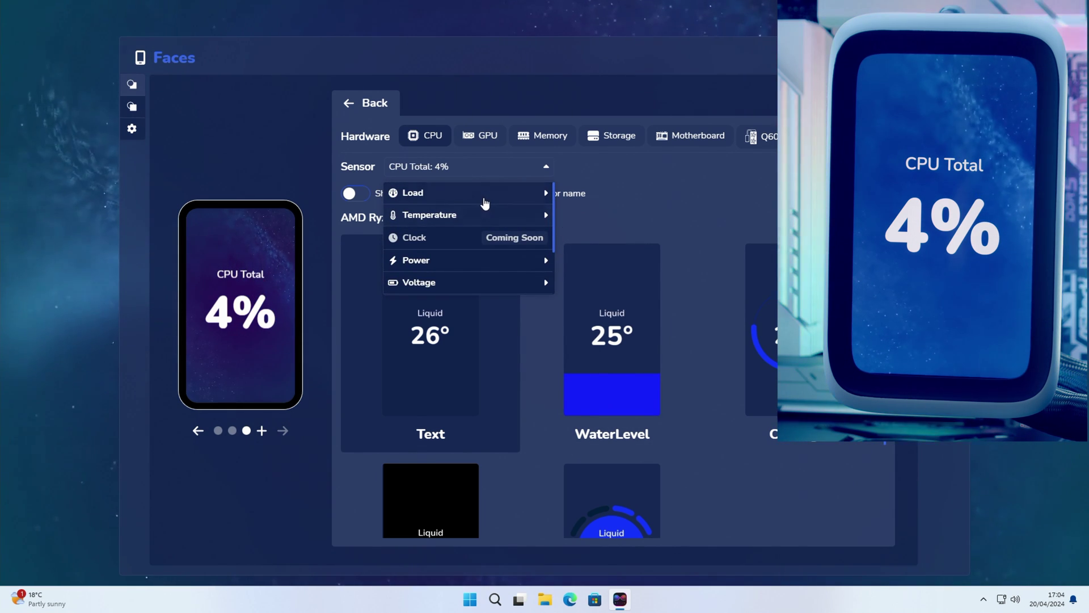
left_click(486, 201)
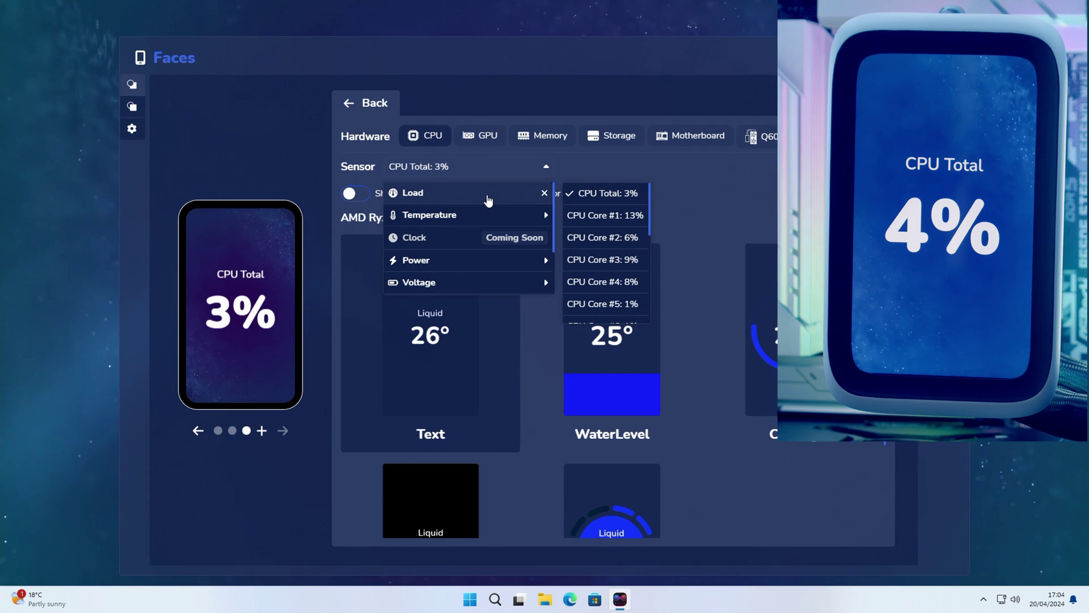
left_click(715, 242)
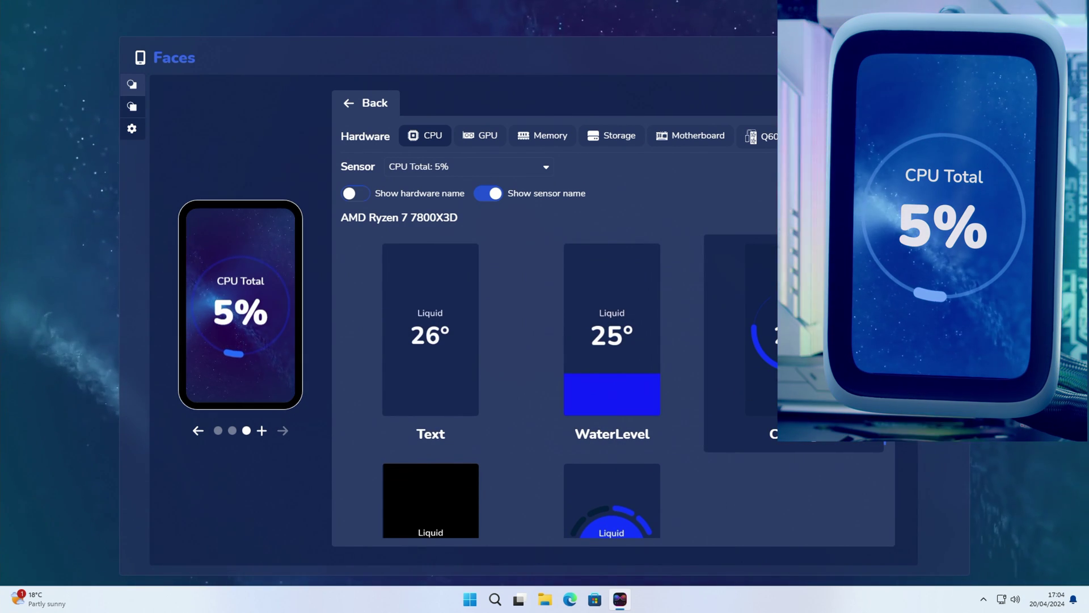
Give the CPU Total face the WaterLevel design.
scroll(619, 382, "down", 1)
scroll(488, 510, "down", 1)
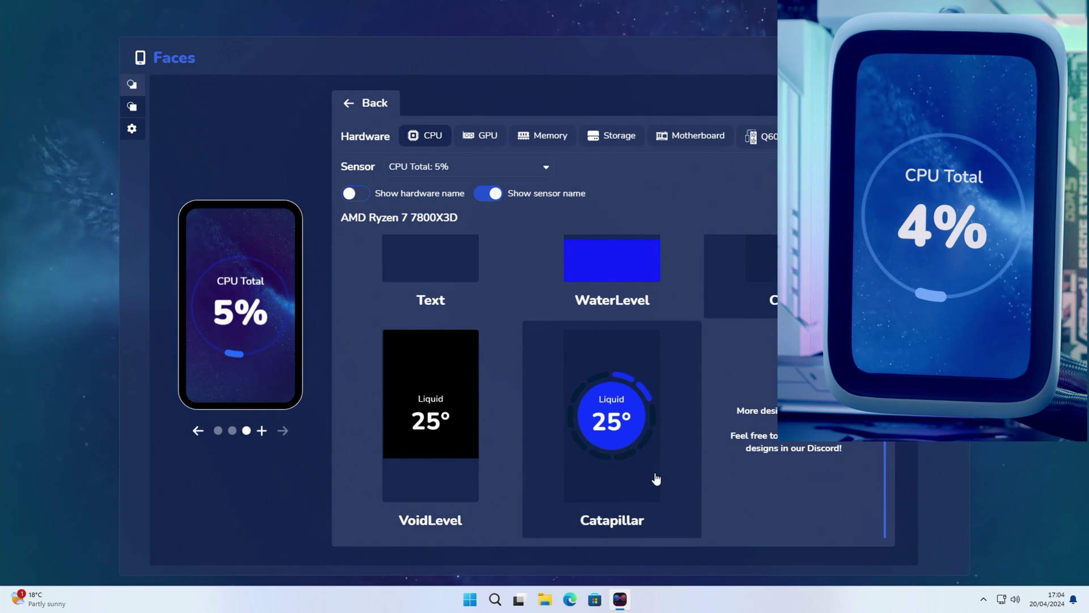
scroll(664, 484, "up", 2)
left_click(633, 369)
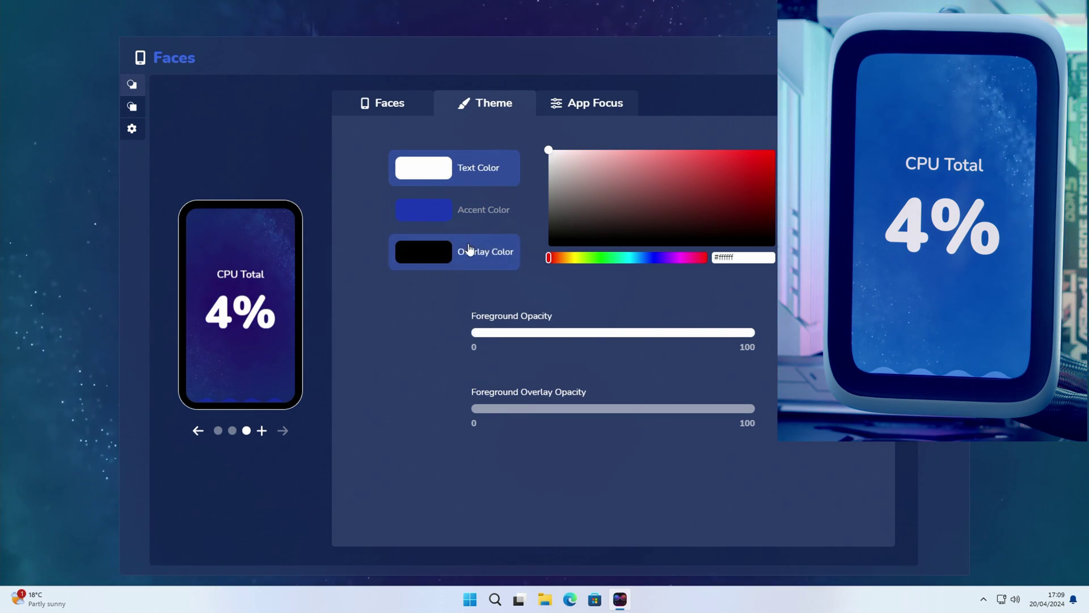
Return the face theme's Foreground opacity to 100 and Foreground Overlay opacity to 0.
mouse_move(756, 329)
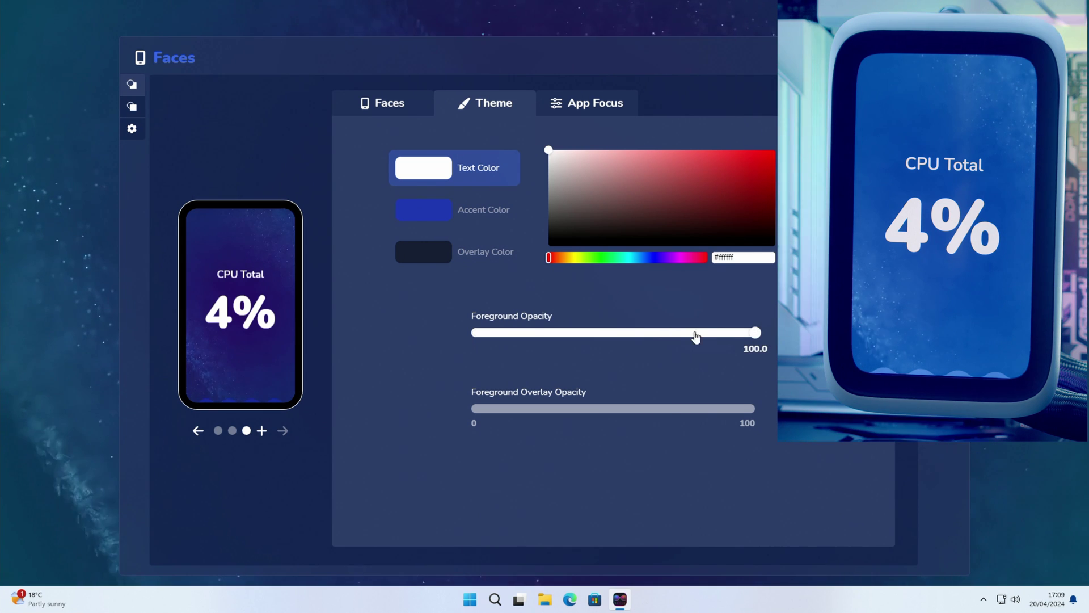
mouse_move(751, 337)
left_mouse_down()
mouse_move(523, 332)
mouse_move(722, 322)
mouse_move(768, 332)
left_mouse_up()
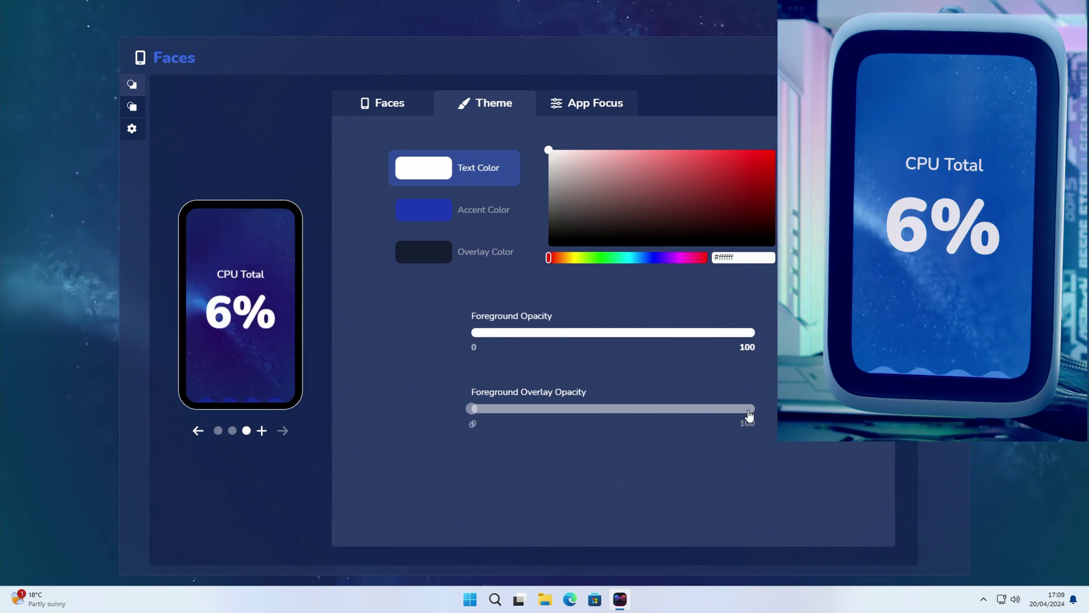
left_click(490, 407)
left_click_drag(491, 408, 423, 397)
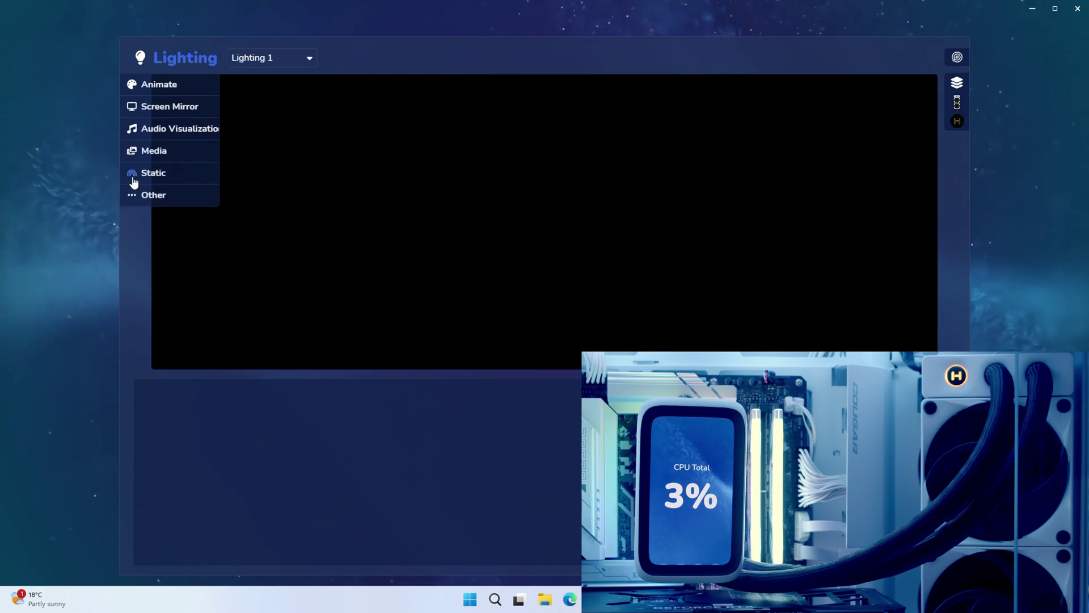
Apply the Static lighting effect and clear the hex code digits to make it white.
left_click(136, 174)
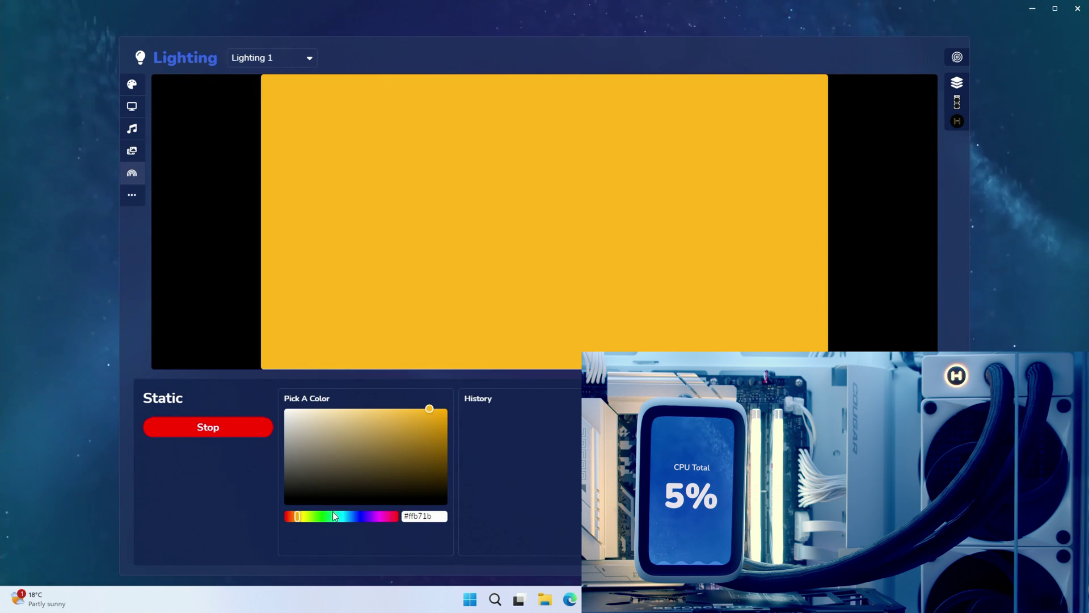
left_click_drag(445, 515, 414, 515)
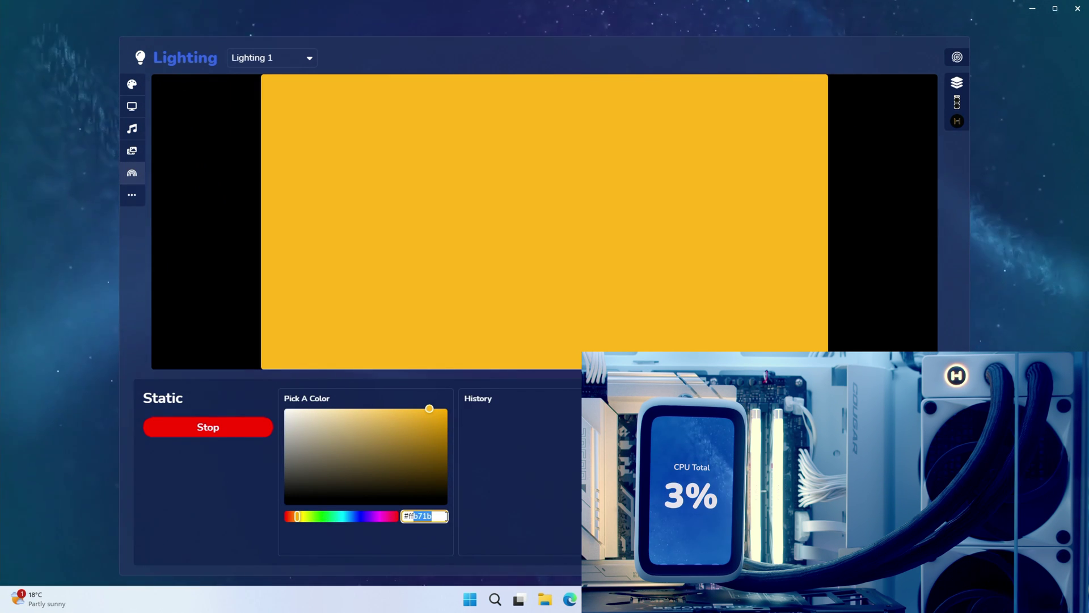
key("BackSpace")
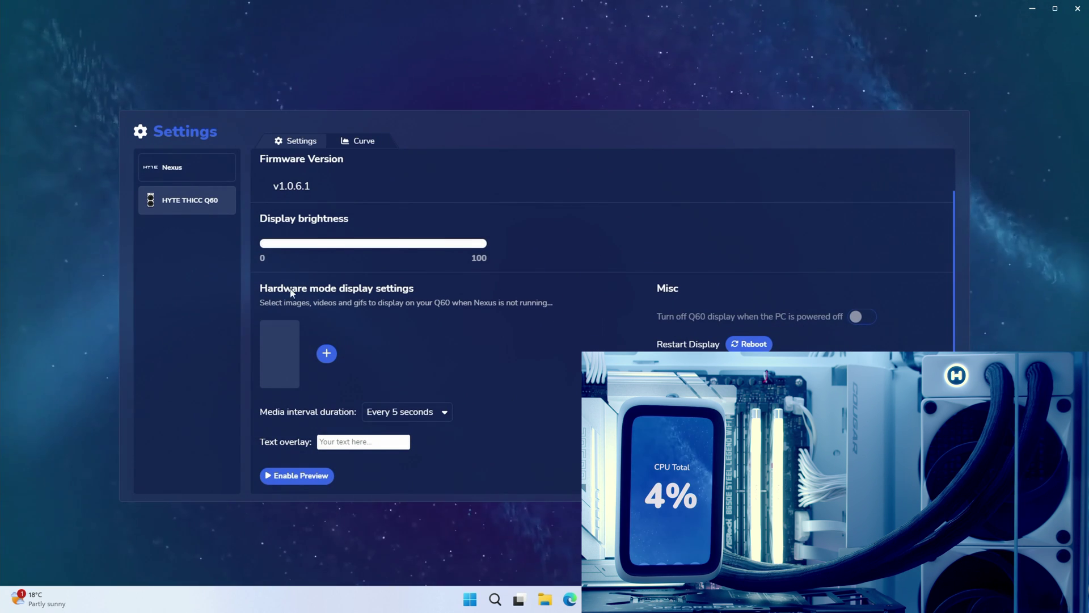
Add the Pictures video as the THICC Q60's hardware-mode display media.
left_click(326, 354)
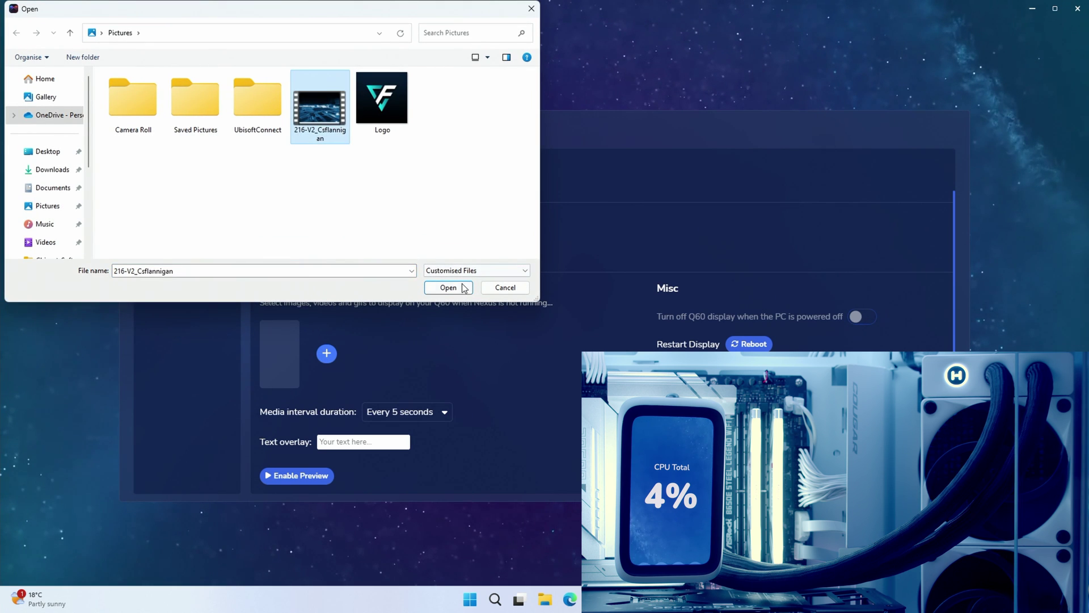
left_click(463, 288)
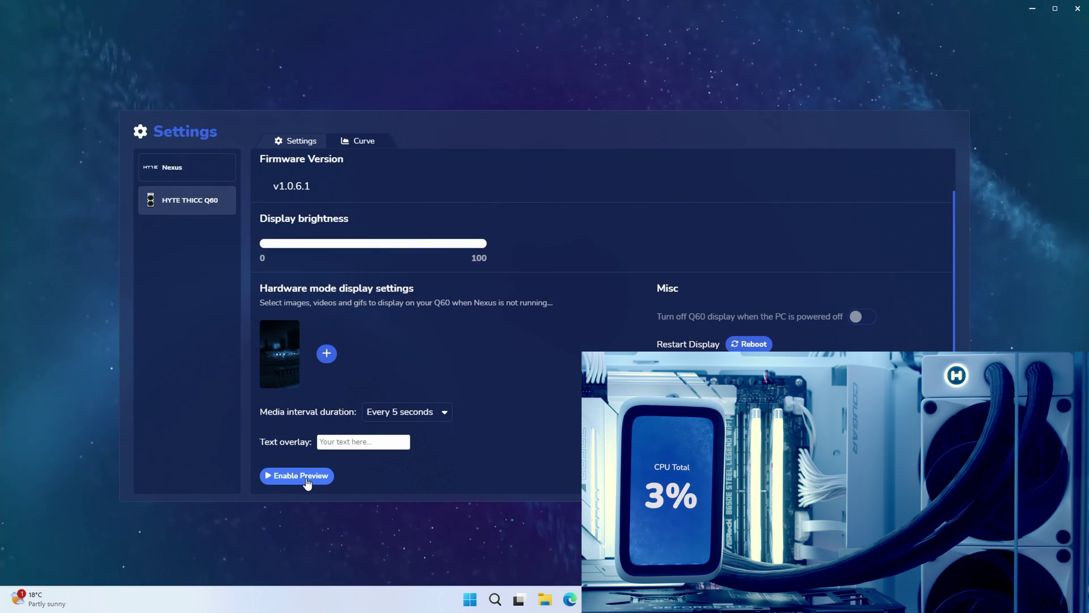